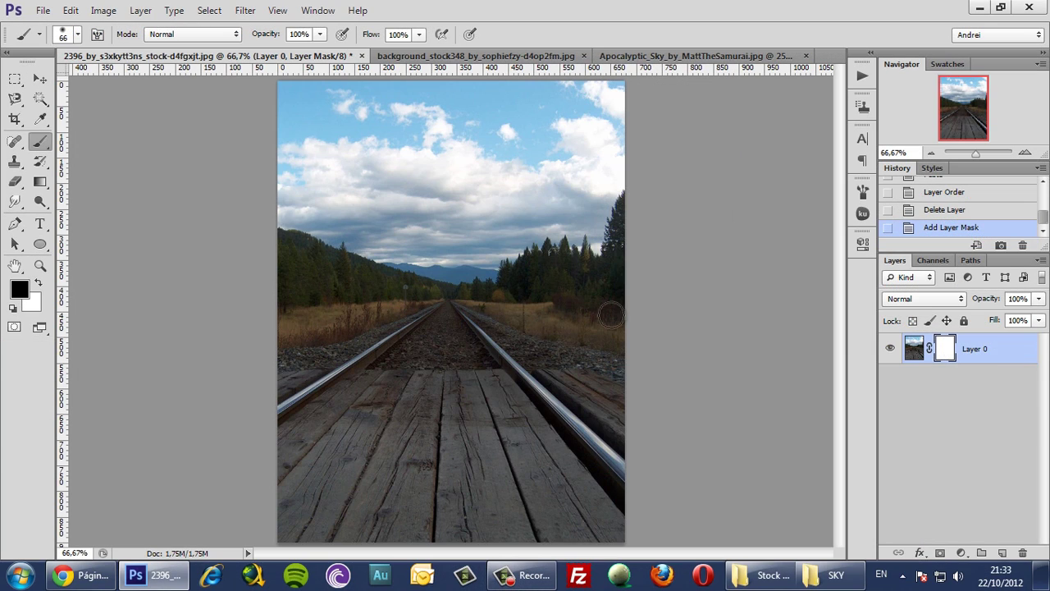
Step: Paint black on Layer 0's mask to hide the left-side grass and sky
scroll(295, 333, up, 2)
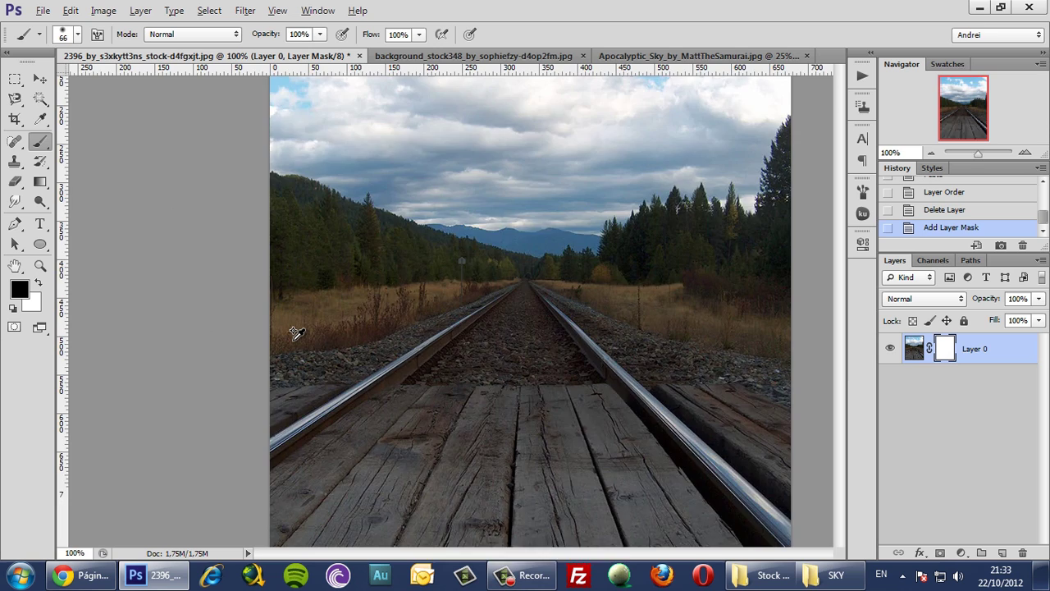
scroll(295, 333, up, 1)
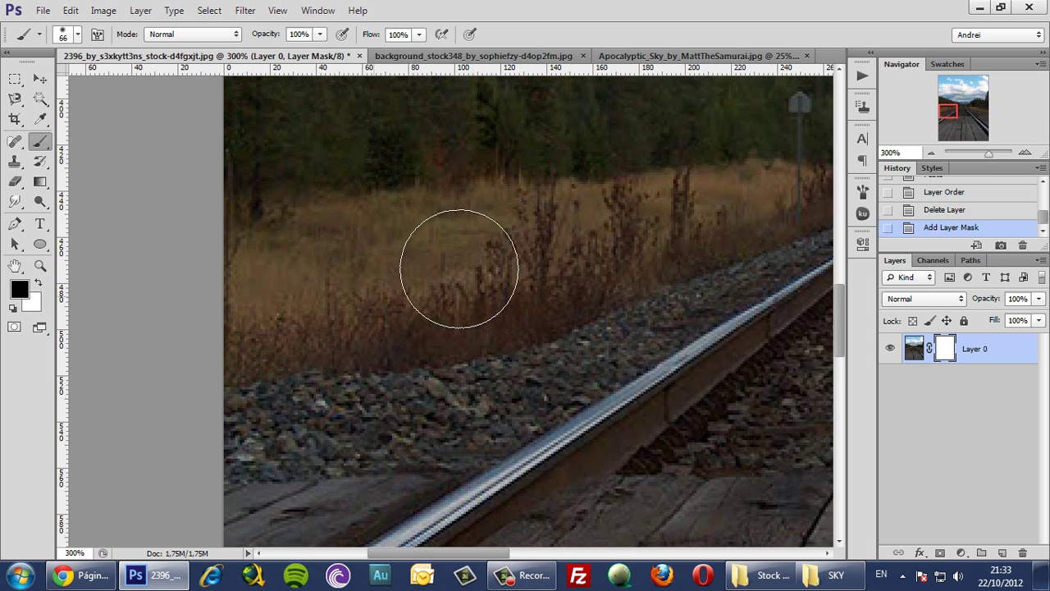
click(447, 246)
mouse_move(241, 288)
mouse_down()
mouse_move(476, 230)
mouse_move(164, 304)
mouse_move(382, 218)
mouse_move(415, 356)
mouse_move(410, 297)
mouse_move(460, 167)
mouse_move(493, 143)
mouse_up()
Step: Marquee the sky down to the horizon, fill it black on the mask, then brush out the top-right corner
scroll(417, 331, down, 2)
scroll(525, 267, down, 2)
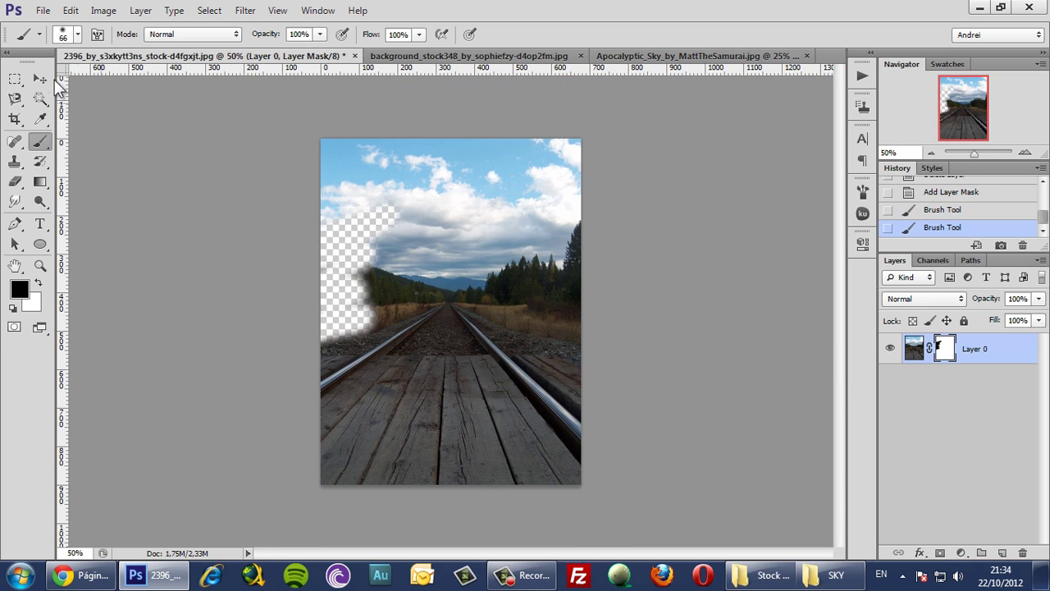
click(14, 78)
drag(315, 139, 645, 291)
key(alt+BackSpace)
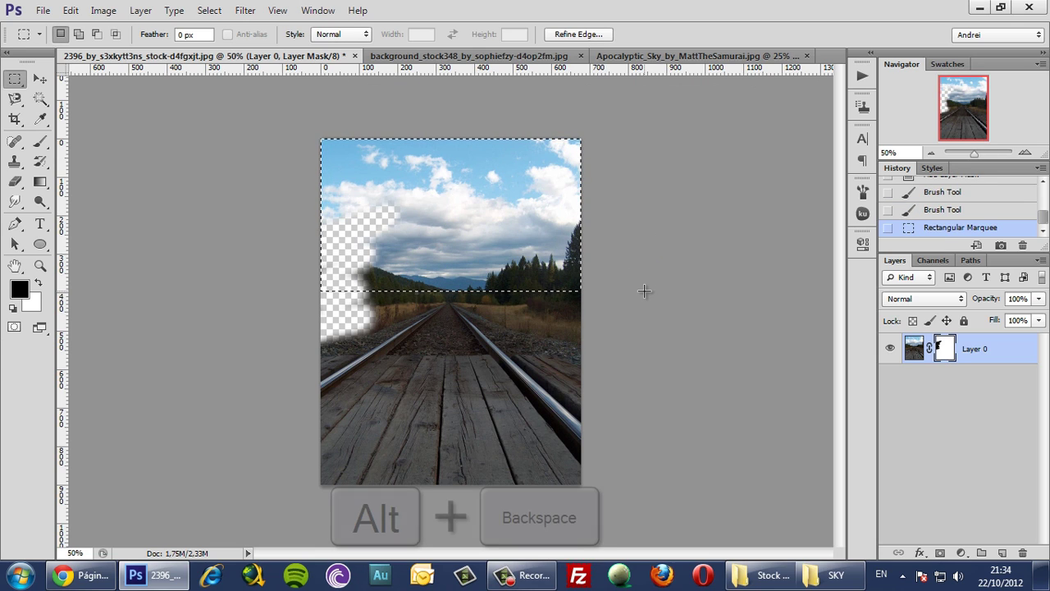
click(644, 291)
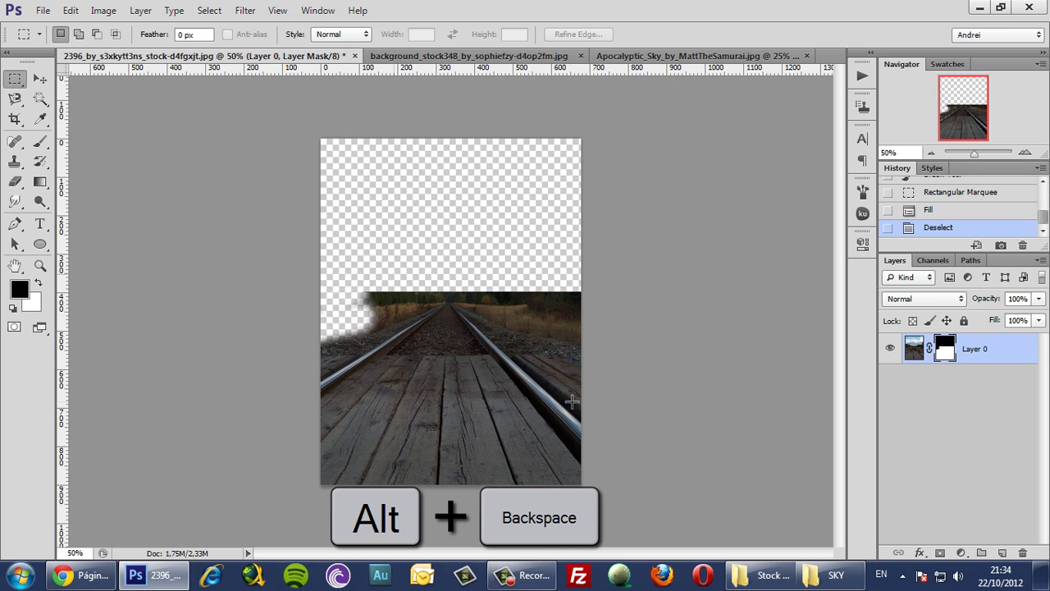
scroll(571, 337, up, 2)
click(40, 141)
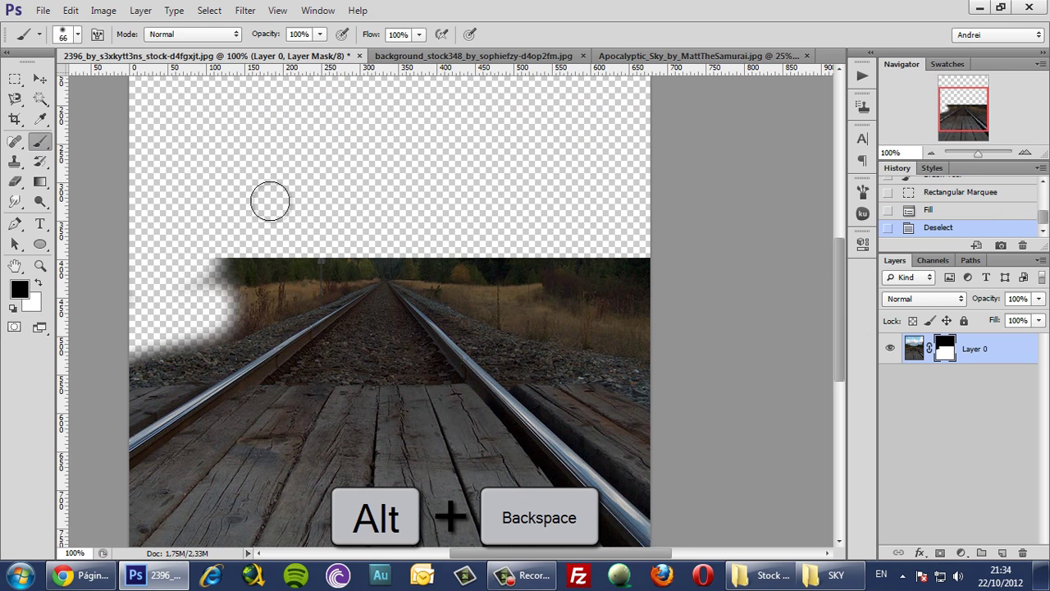
mouse_move(574, 260)
mouse_down()
mouse_move(675, 292)
mouse_move(529, 233)
mouse_move(709, 353)
mouse_move(528, 297)
mouse_move(492, 274)
mouse_up()
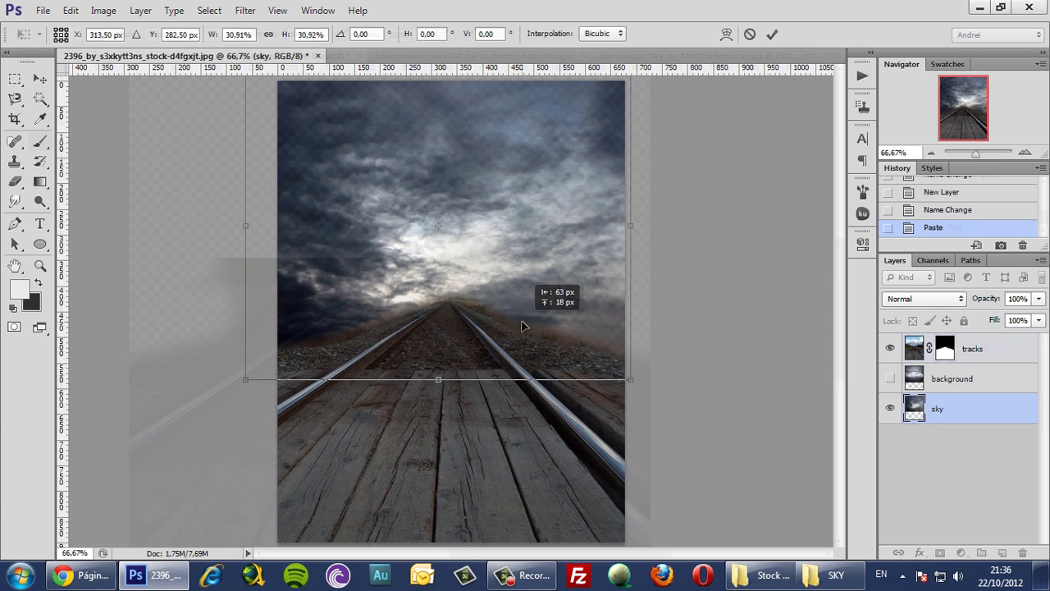
Step: Move the pasted stormy sky up and right and confirm its placement
drag(525, 313, 539, 320)
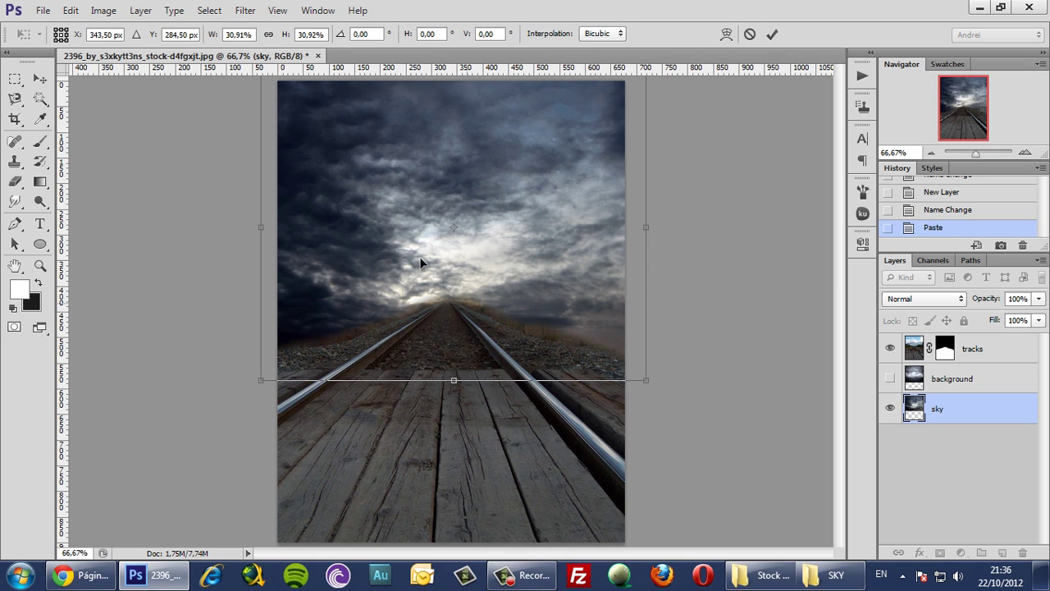
drag(398, 290, 414, 272)
key(Return)
Step: Show the grey cloudy background layer and add a layer mask for gradient blending
click(952, 378)
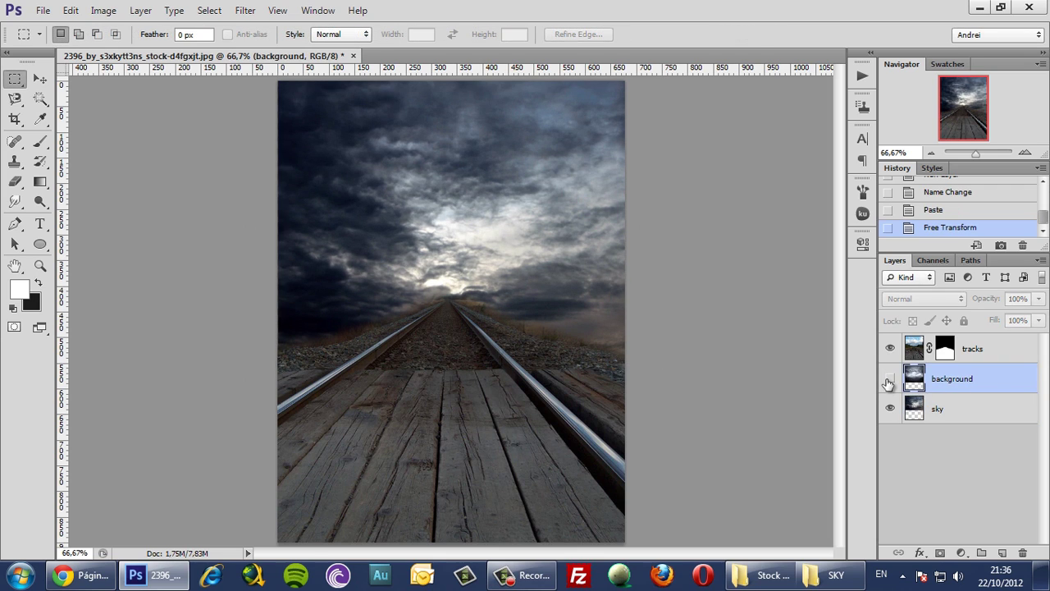
click(889, 380)
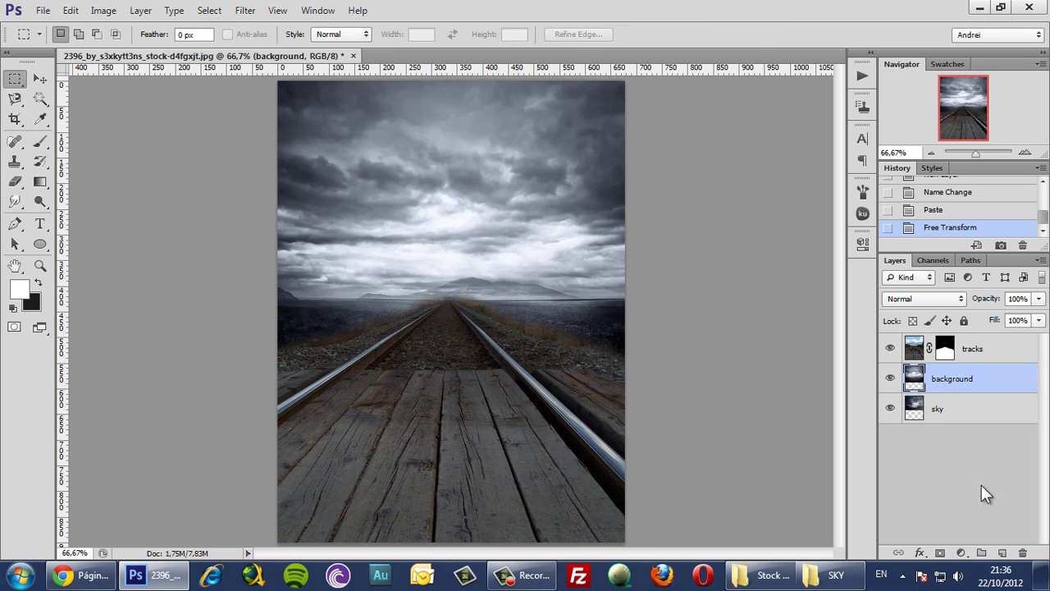
click(941, 553)
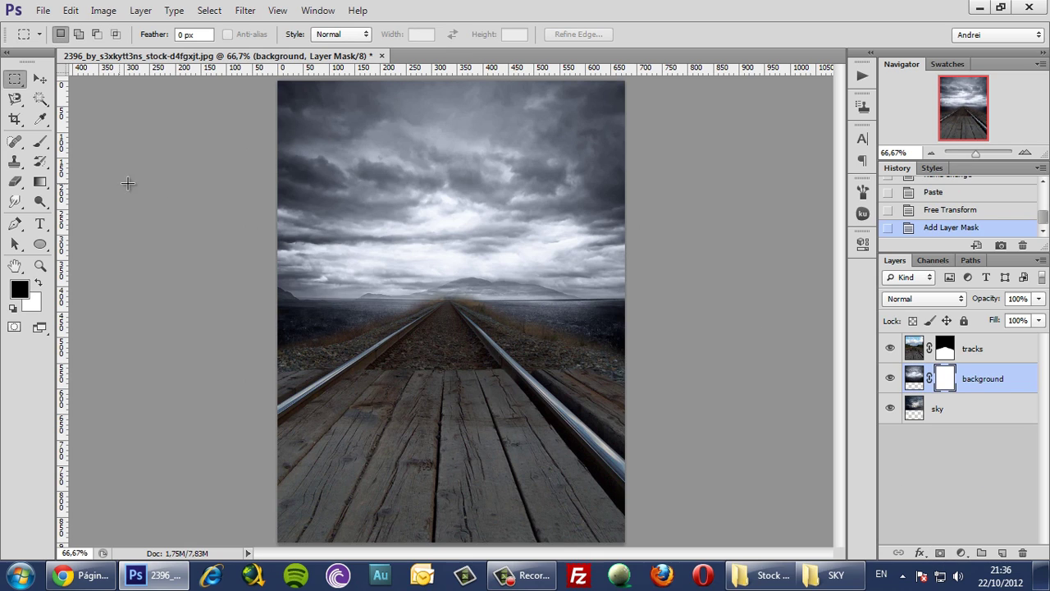
click(40, 182)
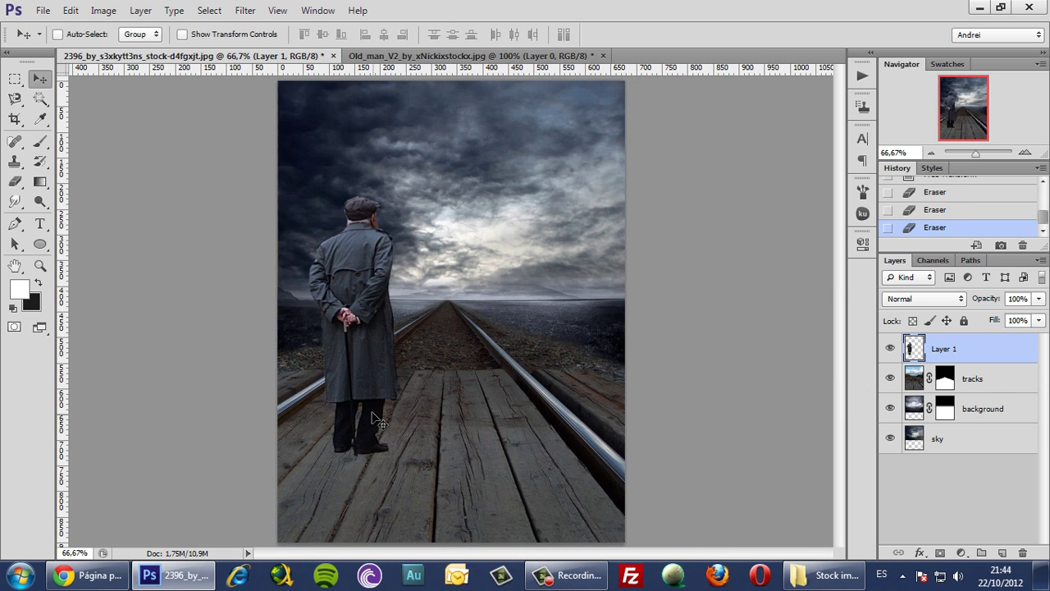
Step: Move the old man higher up the railway tracks
key(ctrl+minus)
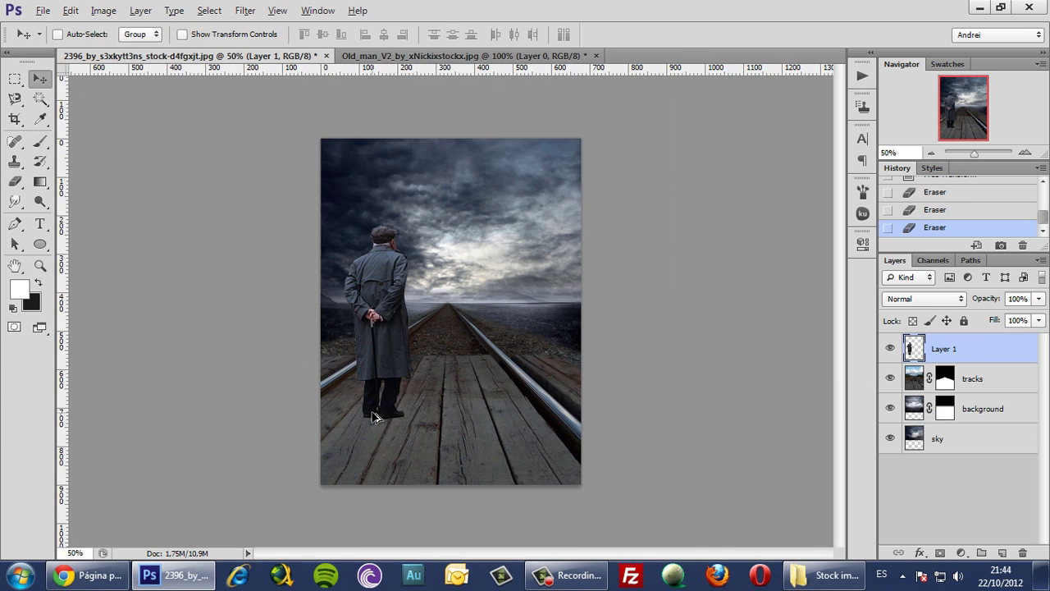
drag(378, 412, 384, 367)
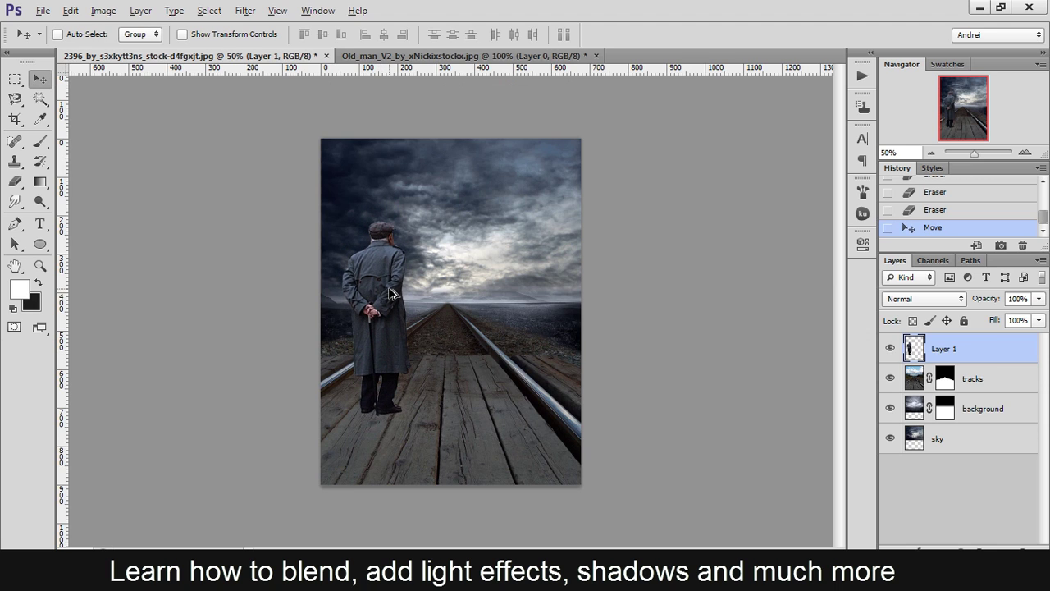
key(ctrl+plus)
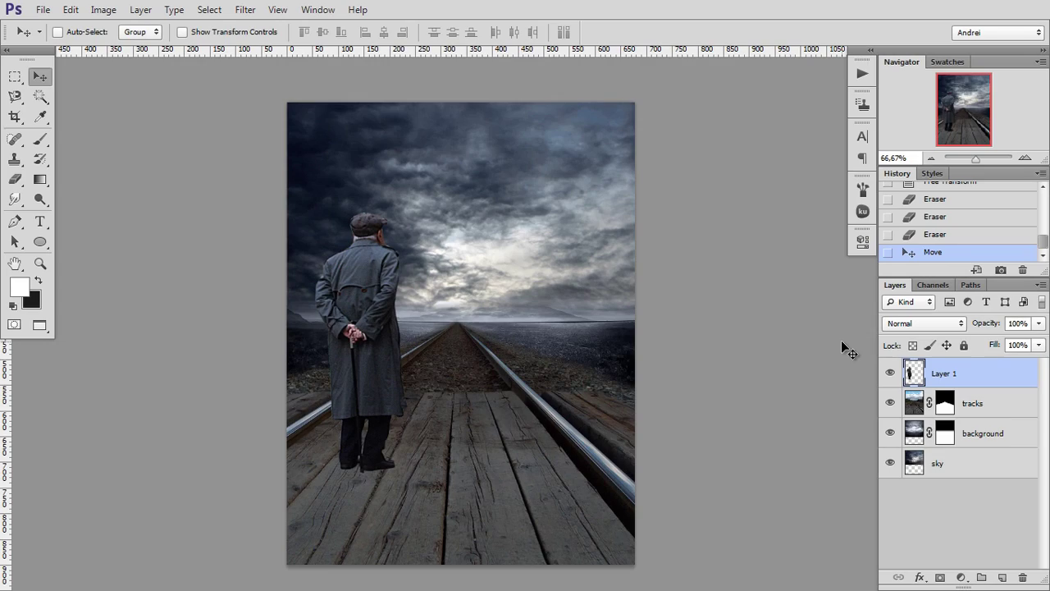
Step: Rename Layer 1 to 'old man' and switch off the tracks layer's effects
double_click(944, 375)
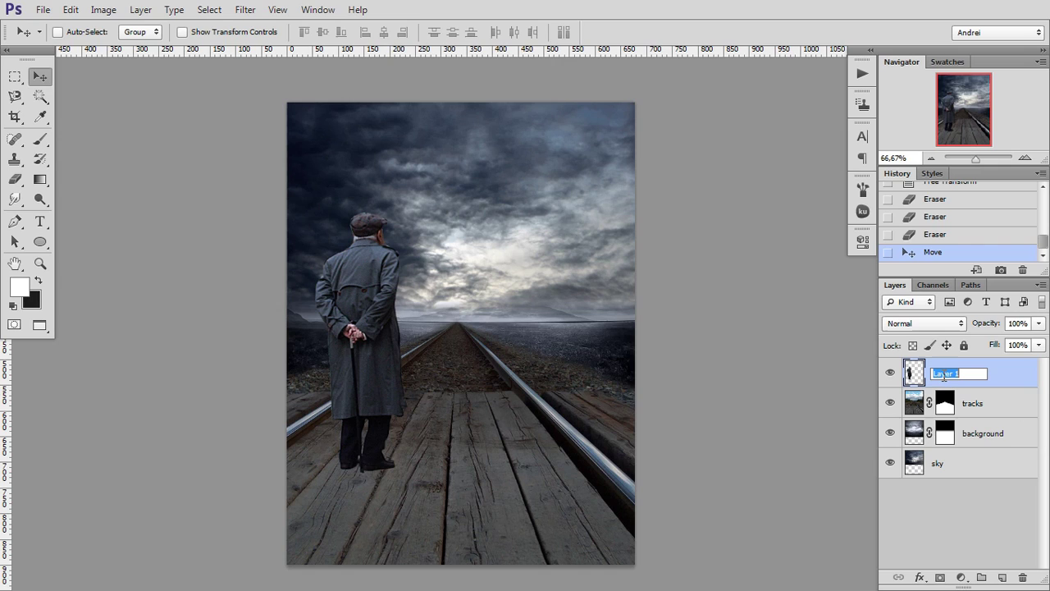
text(old man)
key(Return)
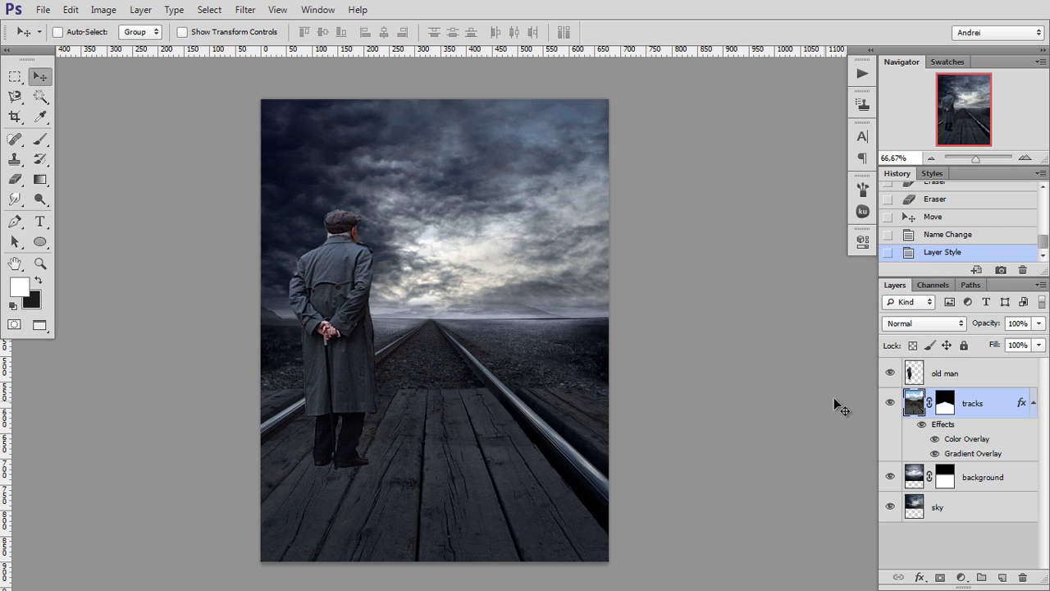
click(921, 426)
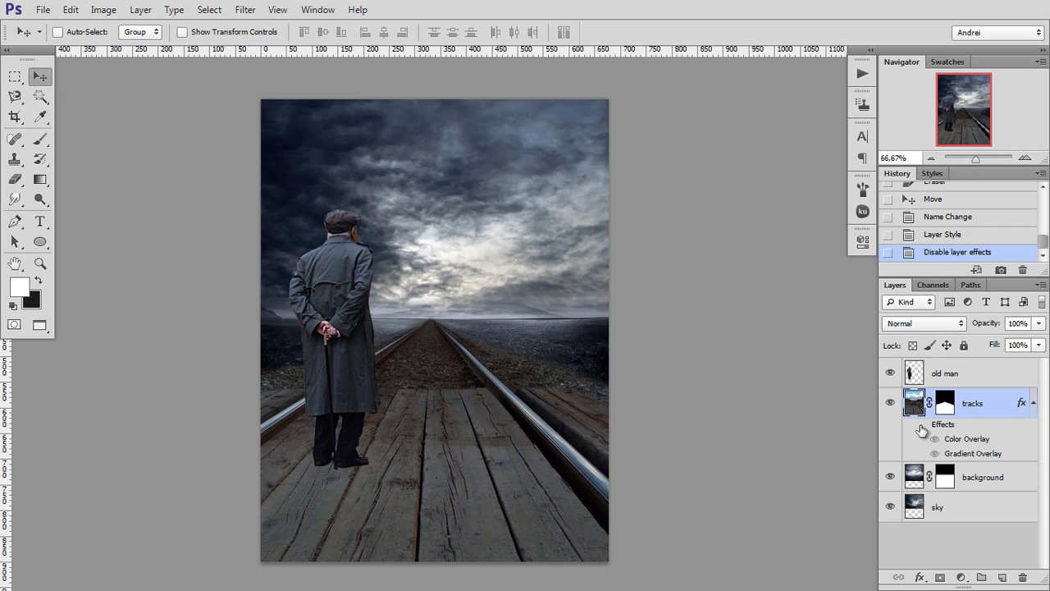
Step: Re-enable the tracks effects and set the old man's gradient overlay to 45% opacity
click(922, 426)
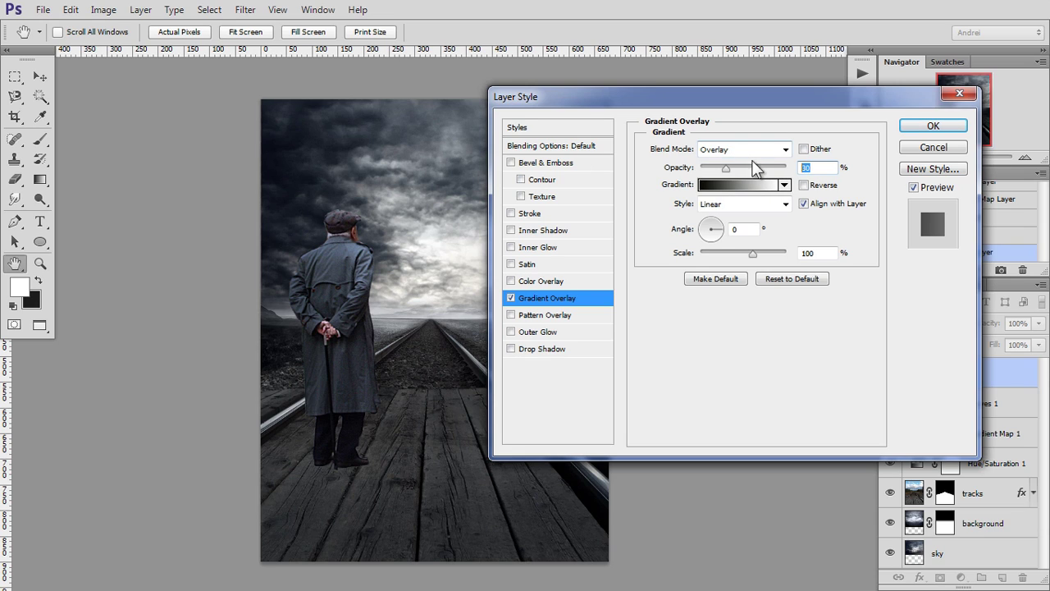
drag(727, 167, 790, 170)
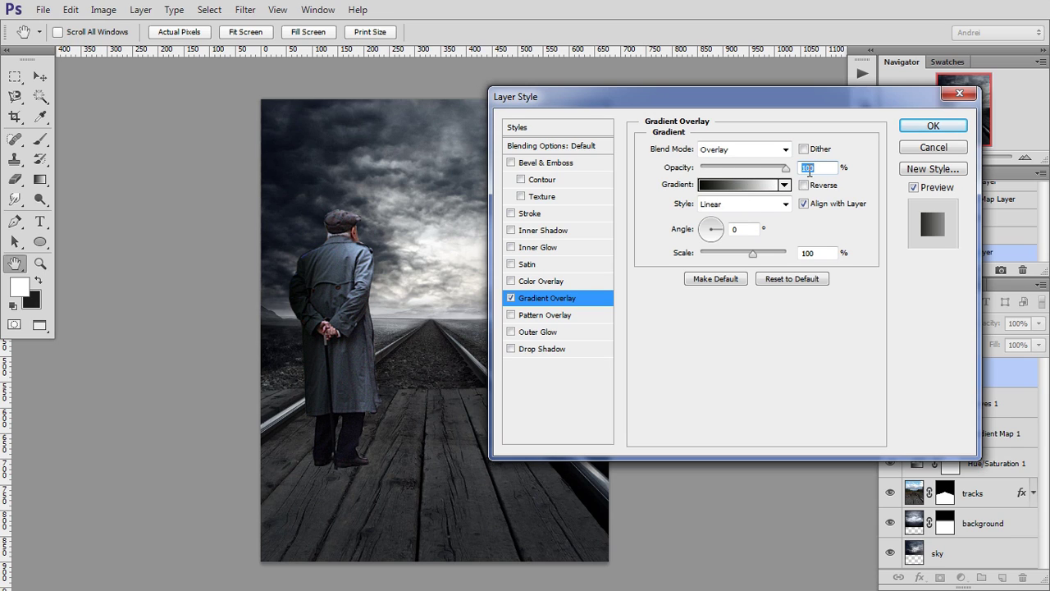
text(45)
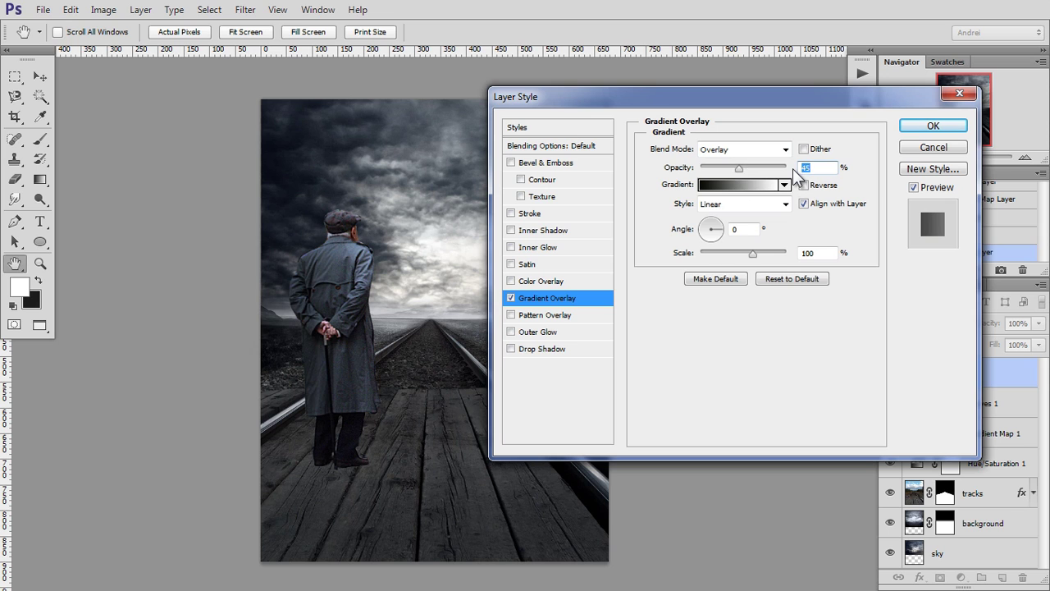
key(Return)
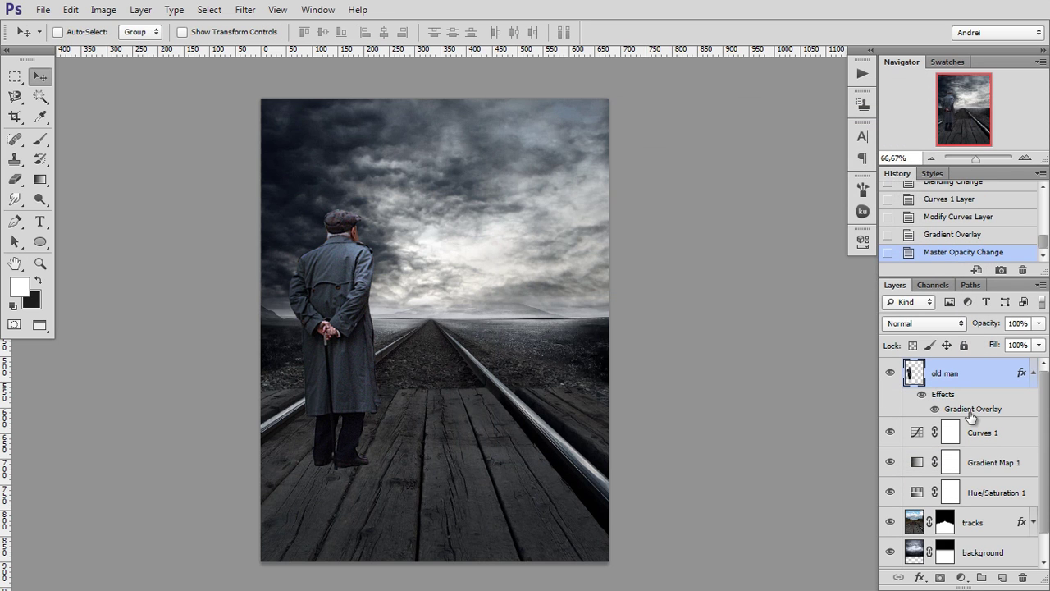
Step: Return the view to 100% and nudge the small sign plate up and right
double_click(970, 410)
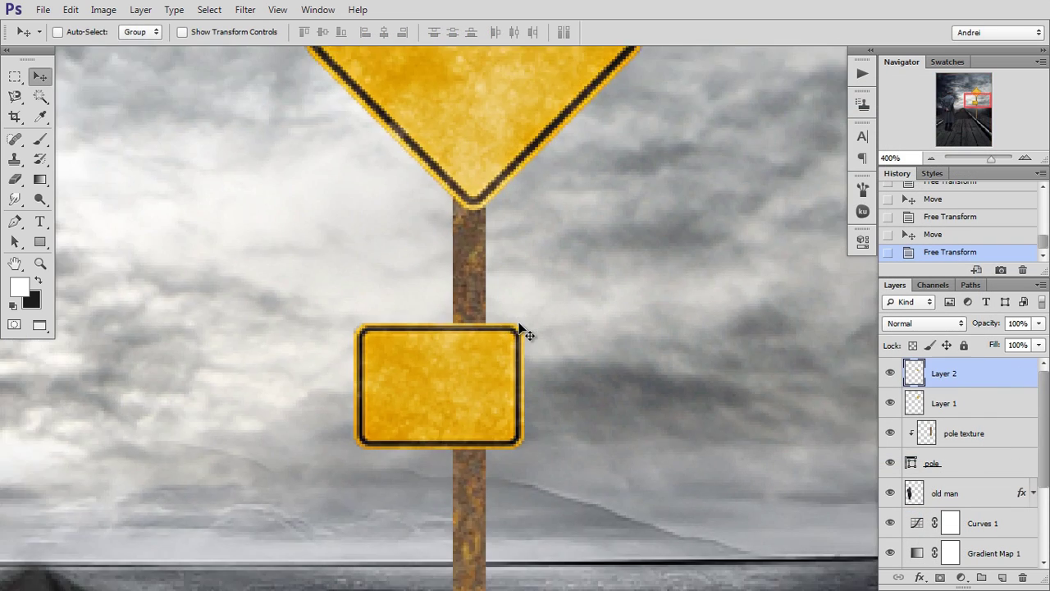
key(ctrl+1)
drag(500, 358, 508, 346)
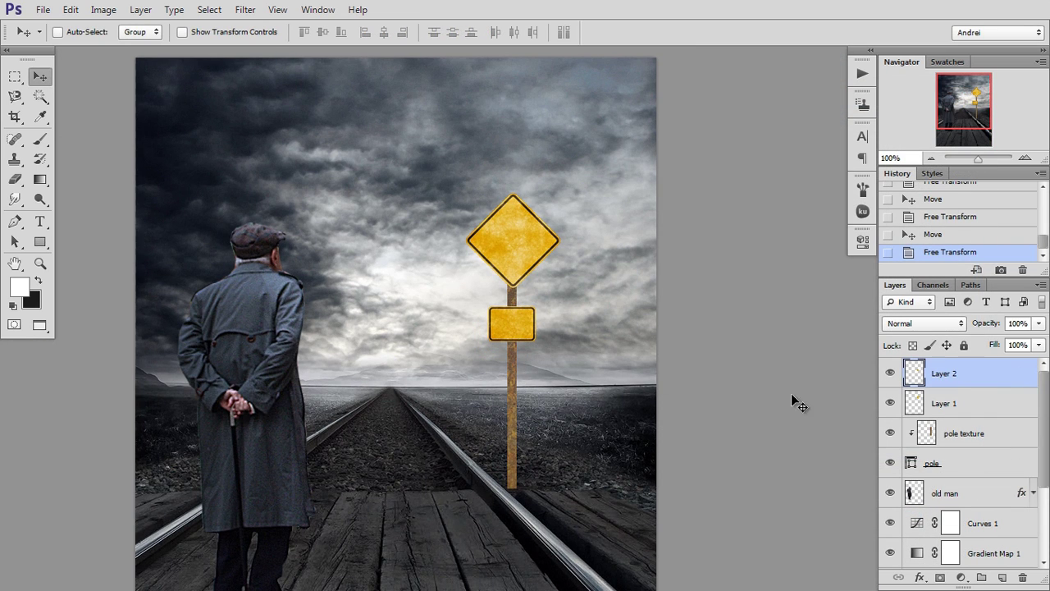
Step: Rename the sign layers to 'sign 1' and 'sign 2'
click(942, 404)
double_click(942, 404)
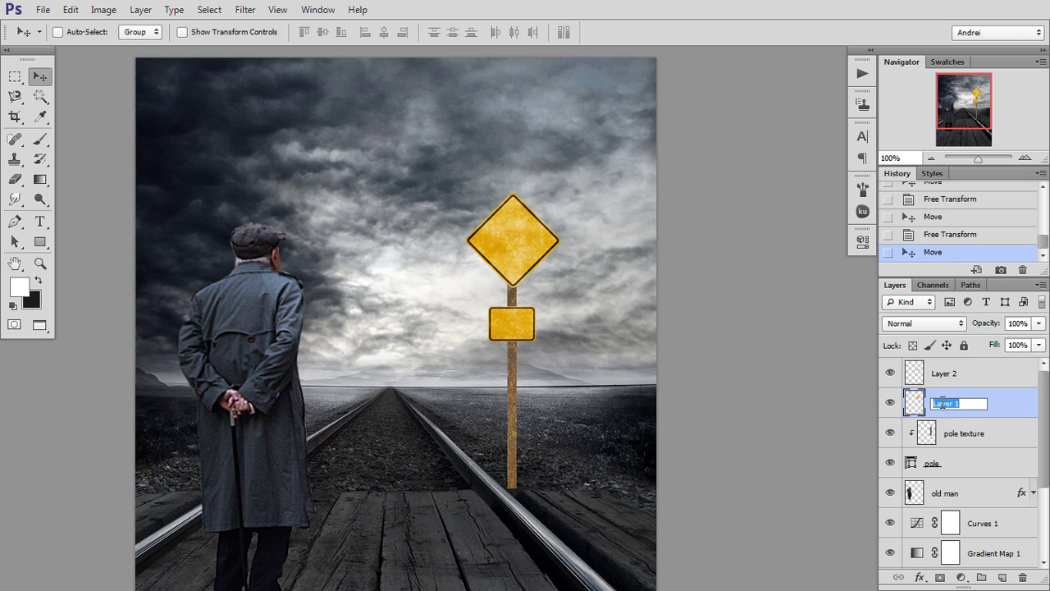
text(sign 1)
key(Return)
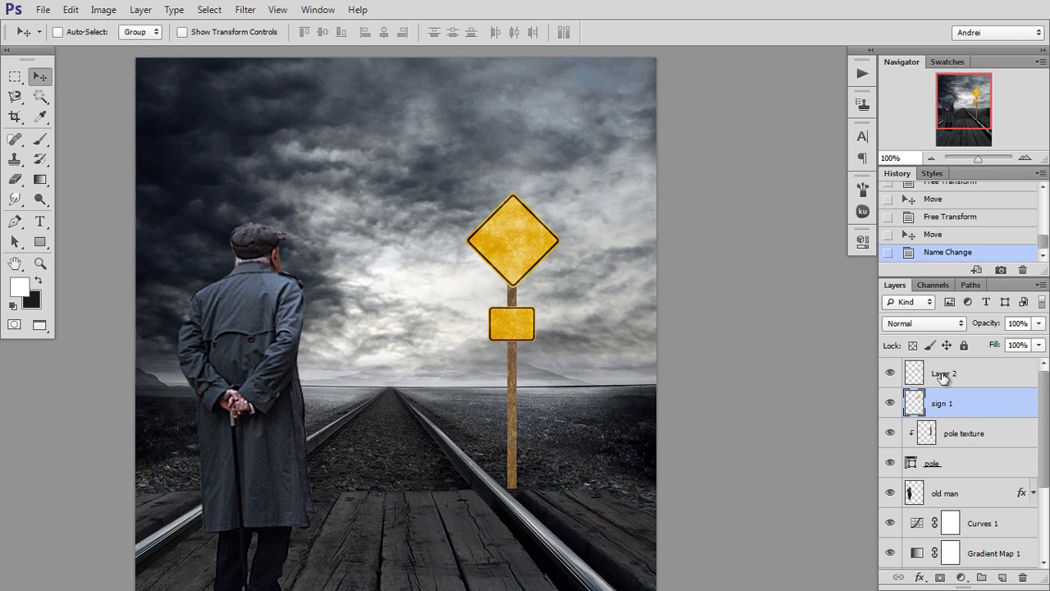
double_click(943, 374)
text(sign)
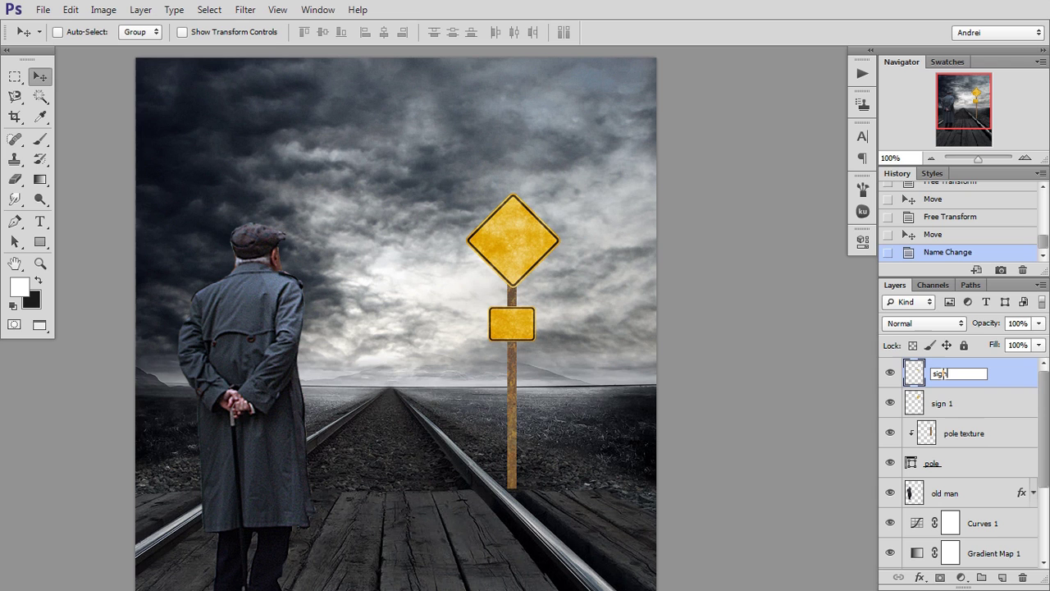
text( 2)
key(Return)
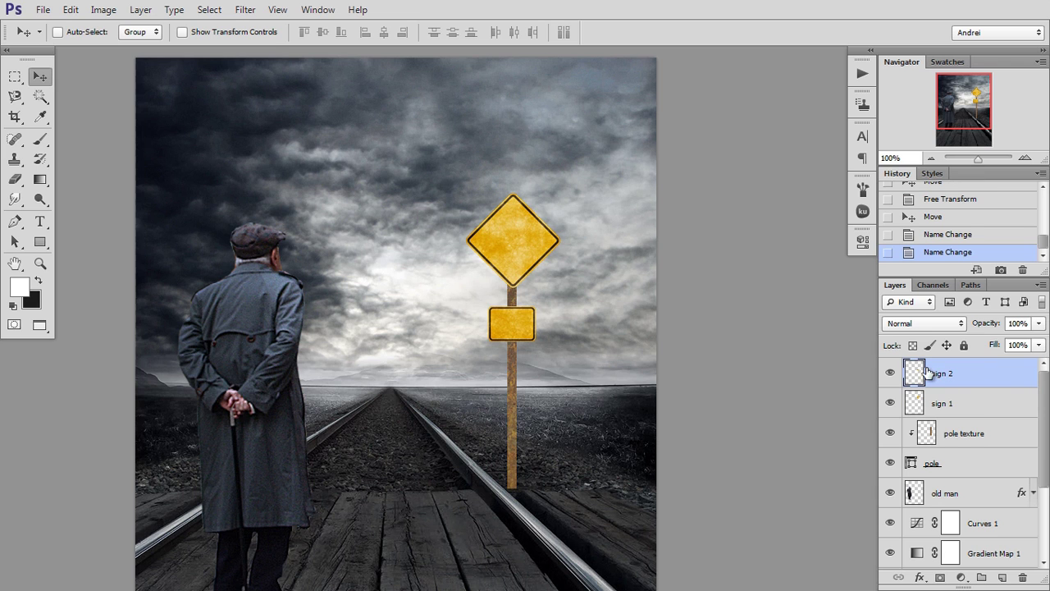
Step: Hide sign 2 and shift the yellow plate right to centre it on the pole
click(890, 374)
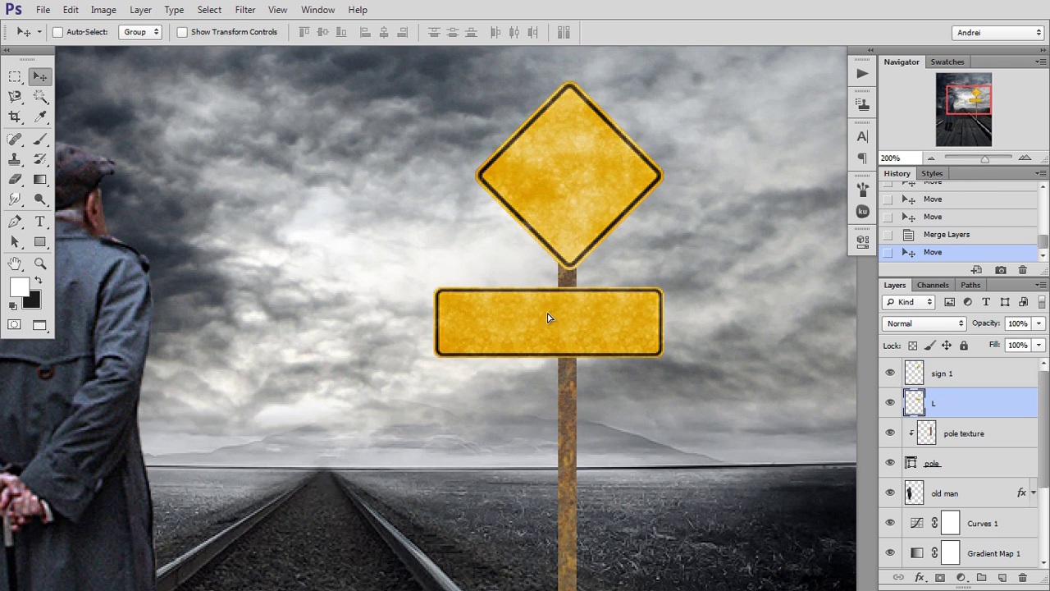
drag(550, 312, 565, 312)
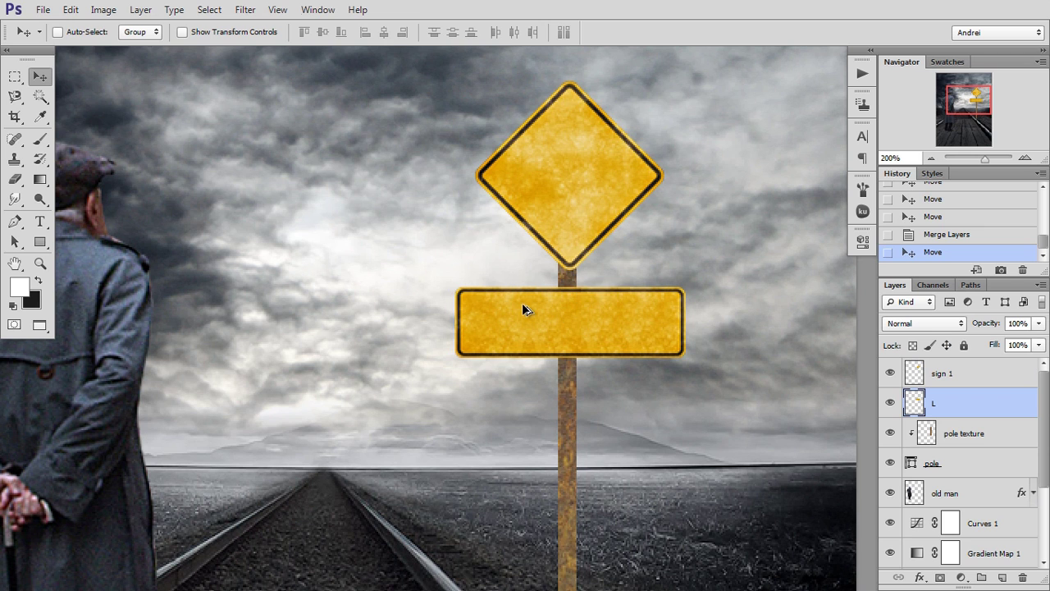
scroll(522, 302, down, 1)
scroll(505, 299, up, 1)
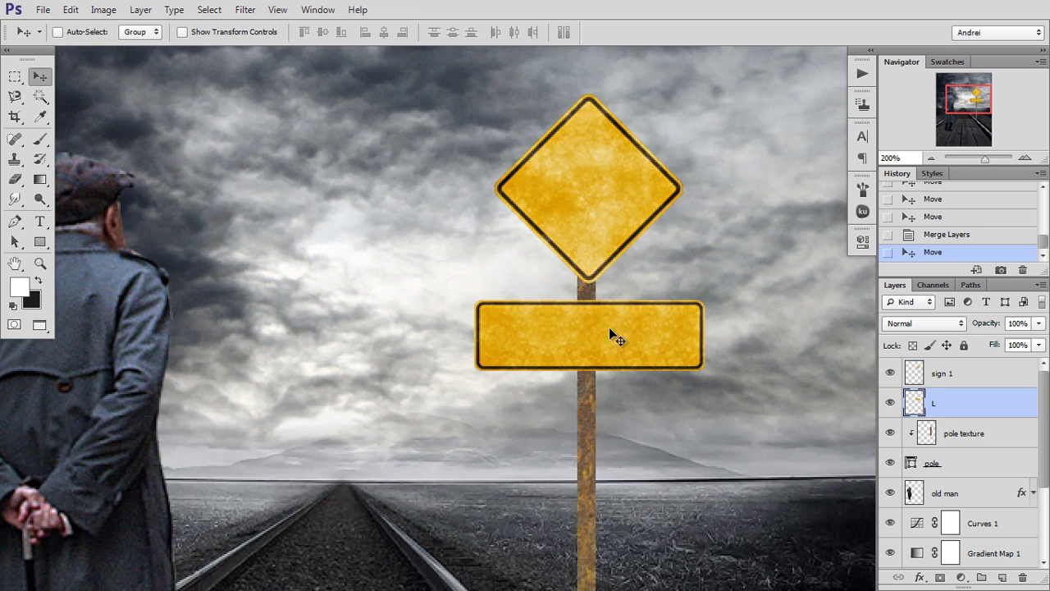
scroll(531, 314, down, 1)
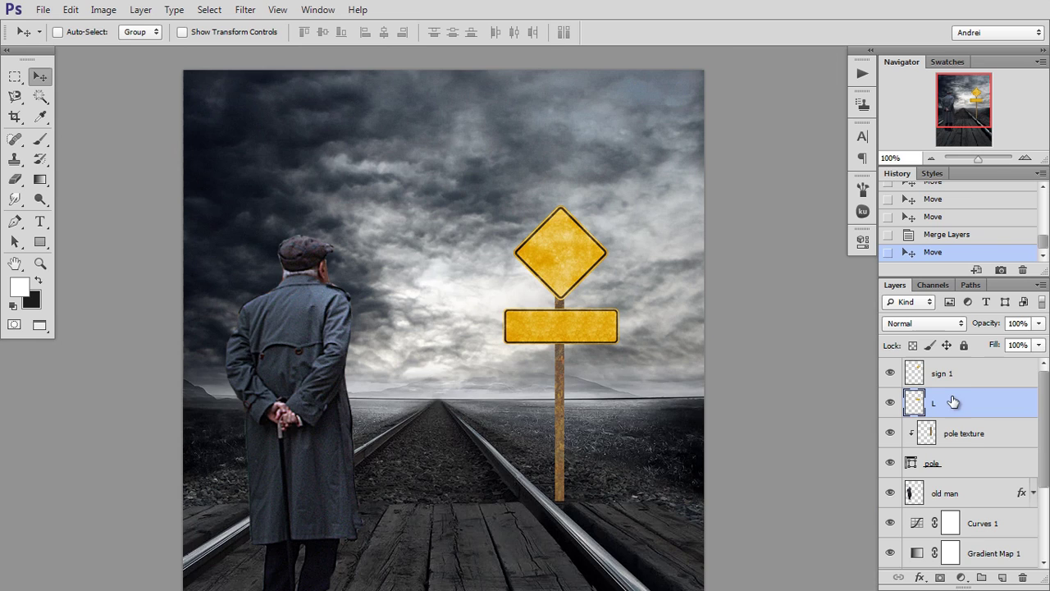
Step: Rename the shape layer to 'heart'
shift+click(954, 374)
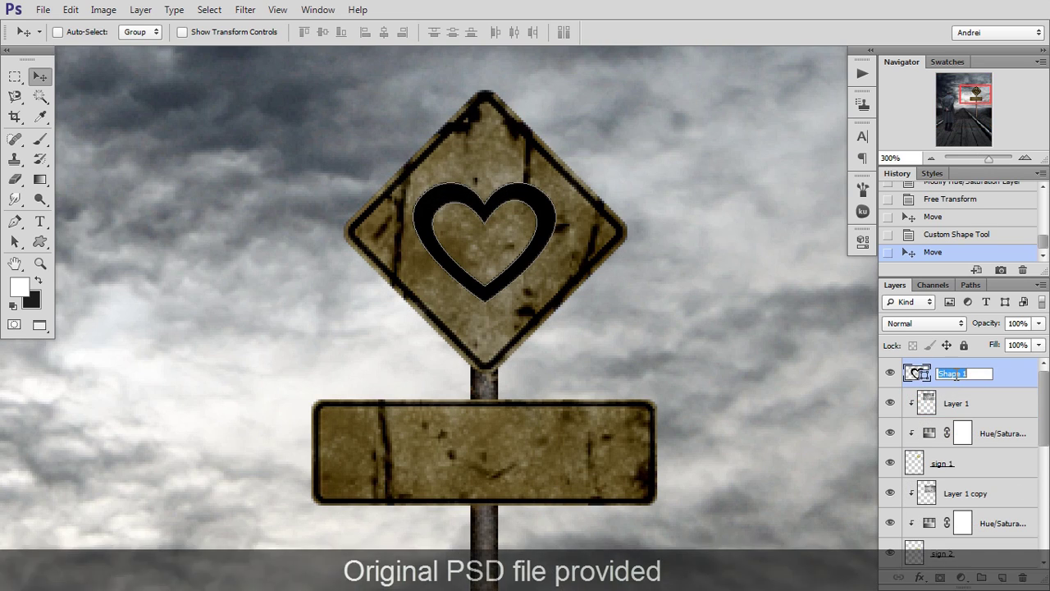
text(heart)
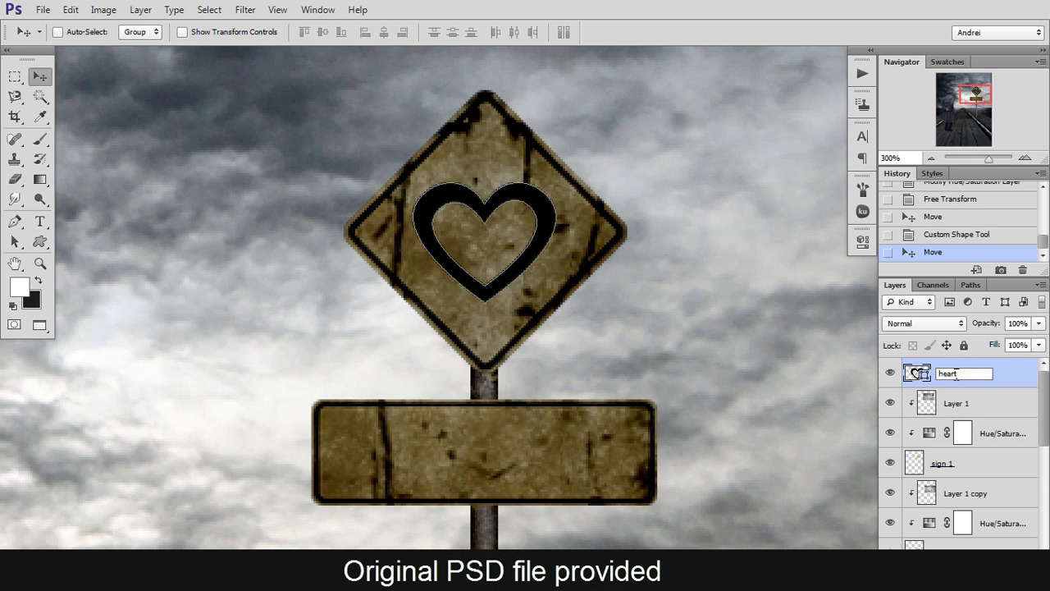
key(Return)
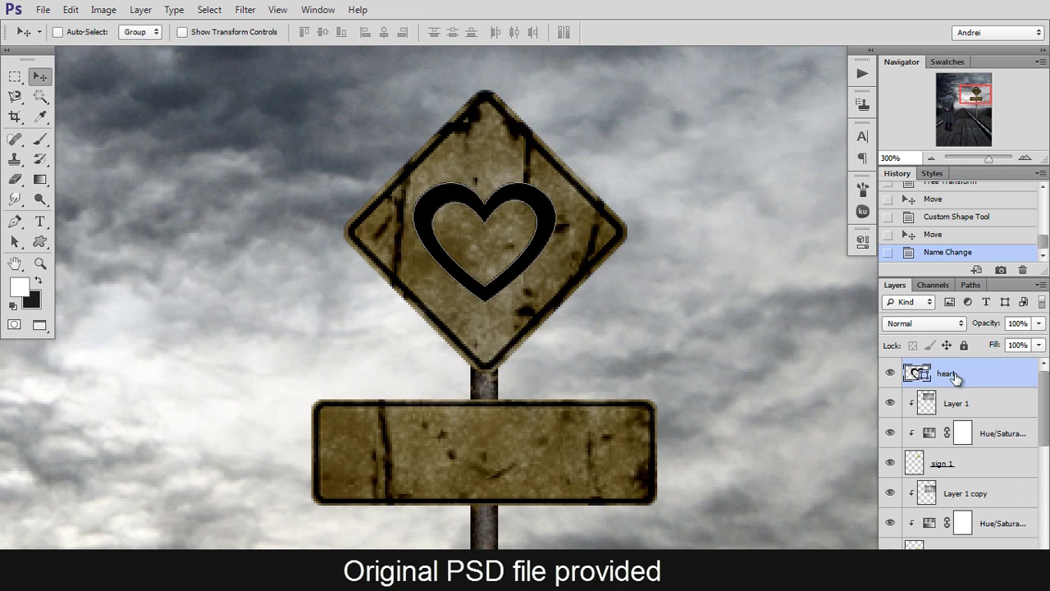
Step: Bring the top of the sign into view and nudge the heart slightly down
click(1006, 465)
key(h)
drag(474, 239, 488, 217)
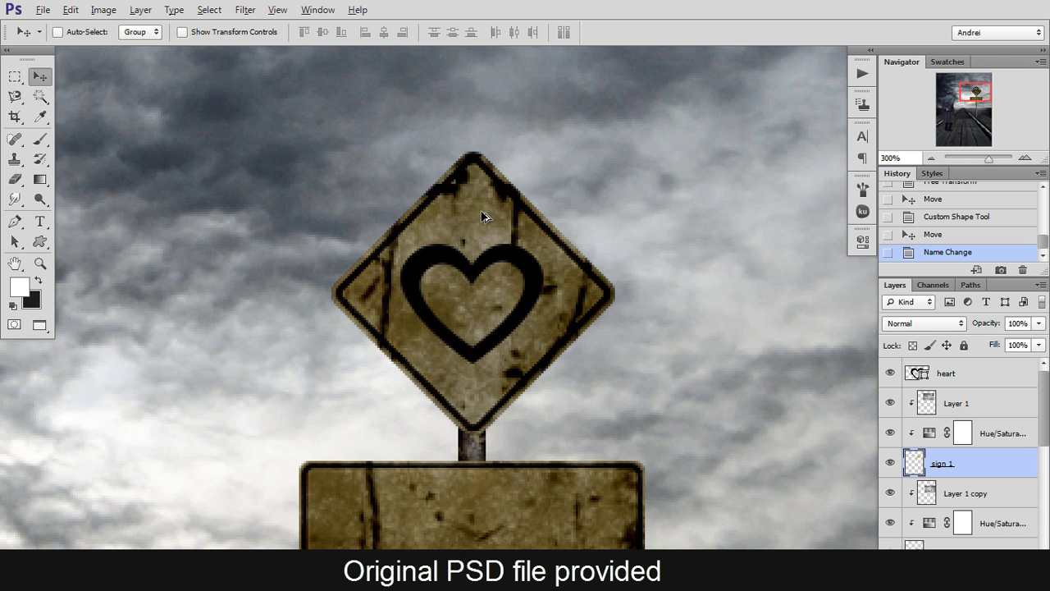
click(1013, 373)
key(Down)
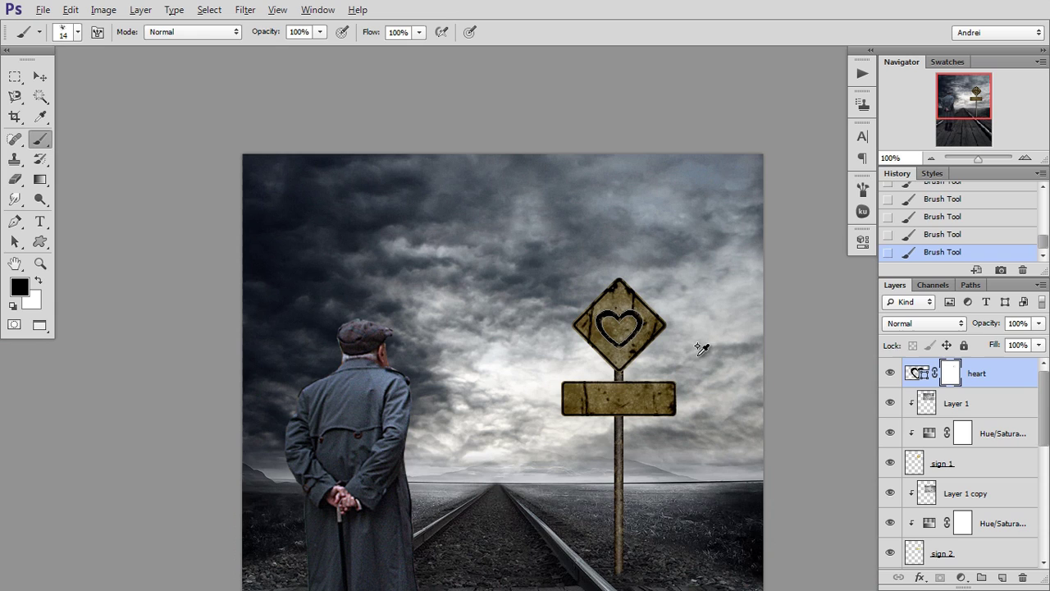
Step: Swap colours while working on the heart mask, toggling the mask off and on to compare
click(957, 466)
key(x)
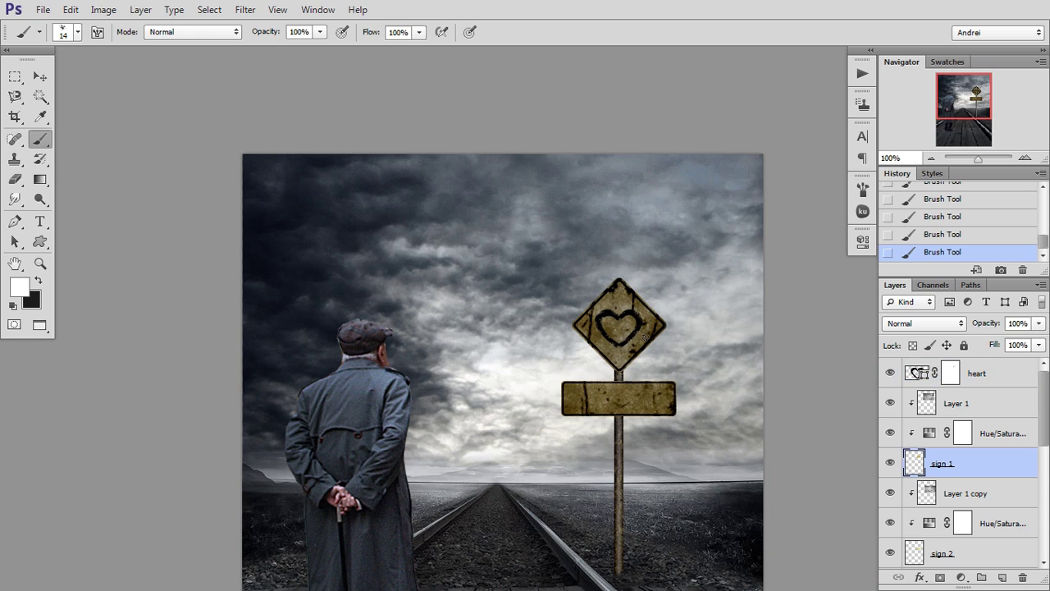
click(950, 375)
key(x)
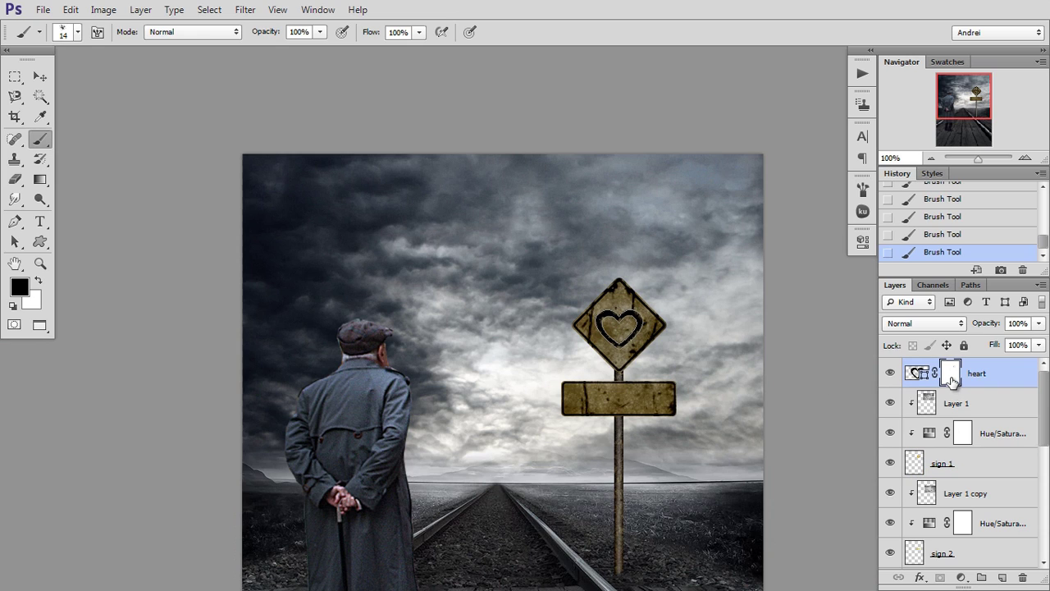
shift+click(952, 376)
click(992, 407)
key(x)
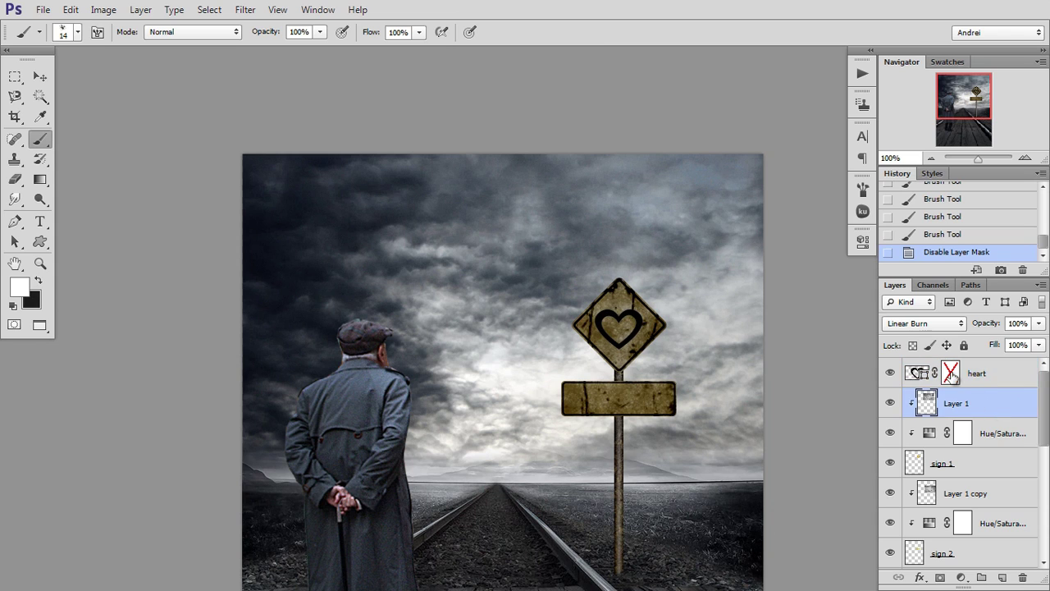
shift+click(951, 374)
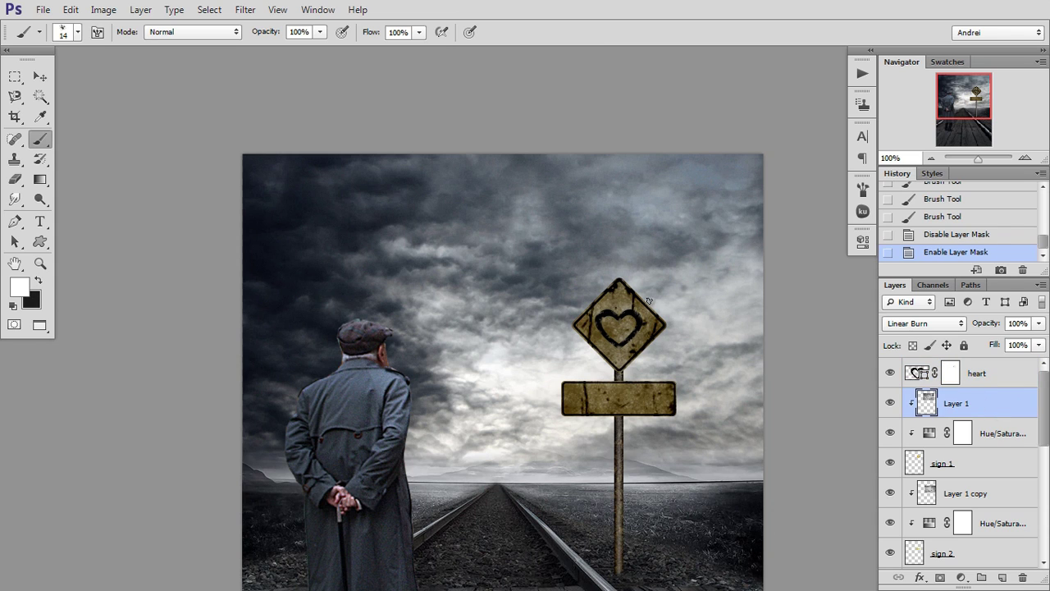
scroll(706, 358, up, 2)
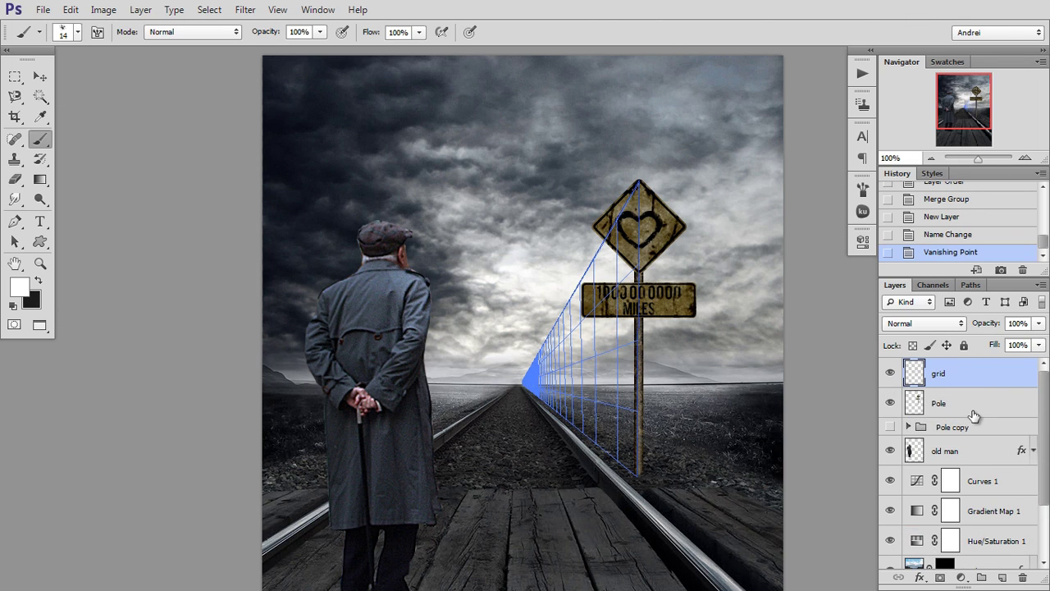
Step: Hide the perspective grid layer and recentre the view on the image
click(974, 407)
click(968, 375)
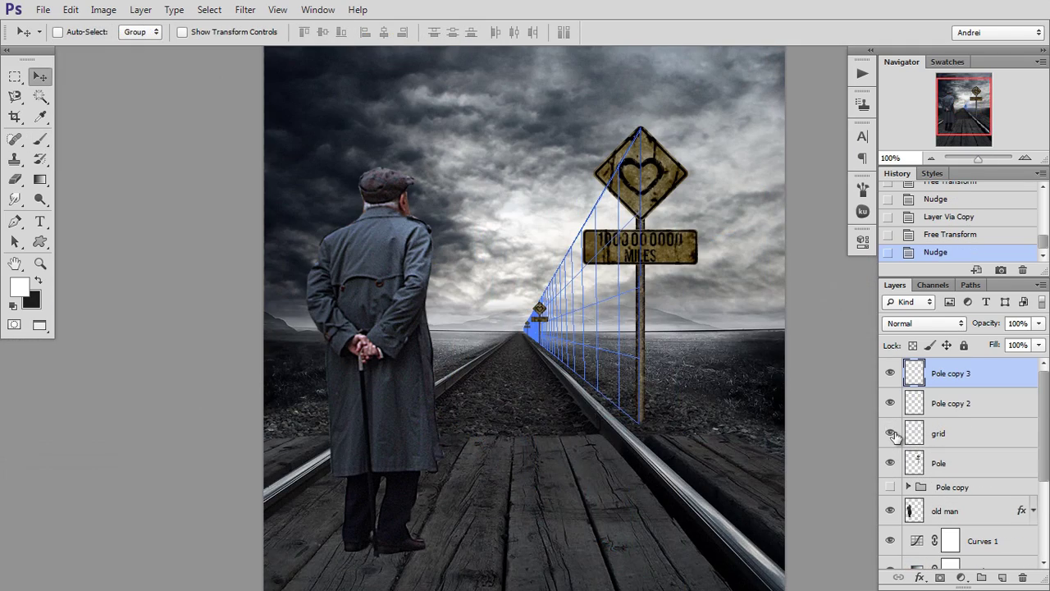
click(891, 434)
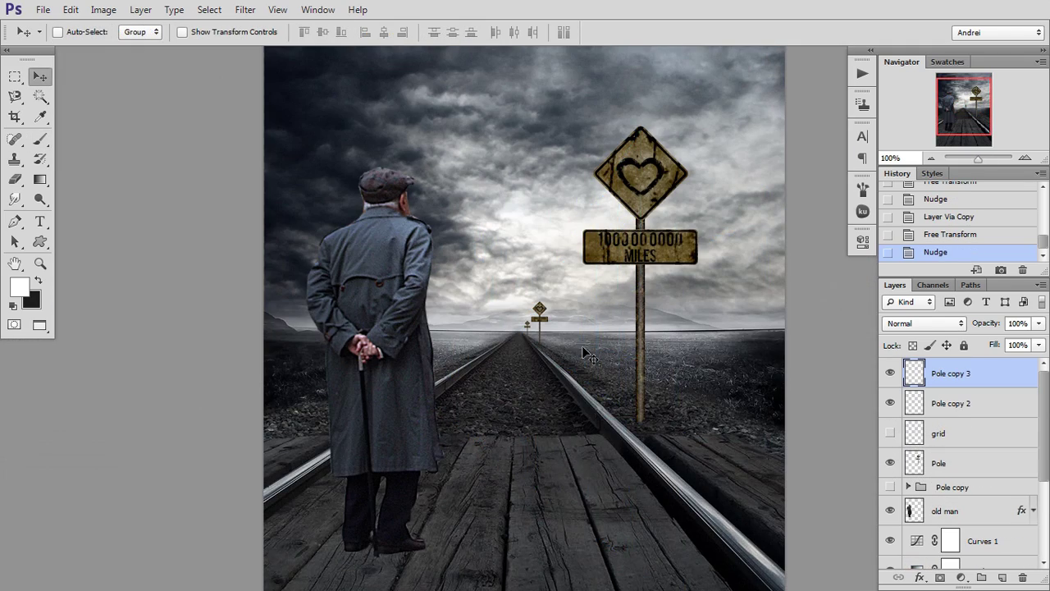
scroll(575, 353, down, 3)
scroll(572, 352, up, 3)
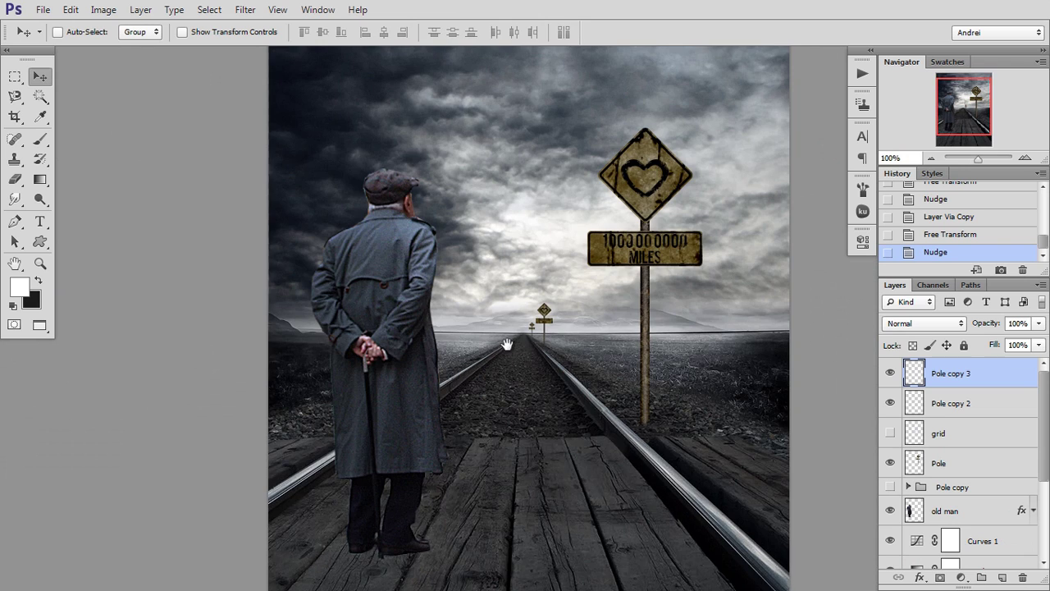
drag(503, 347, 566, 368)
Step: Nudge the distant Pole copy 2 signpost, then undo the nudges
click(970, 409)
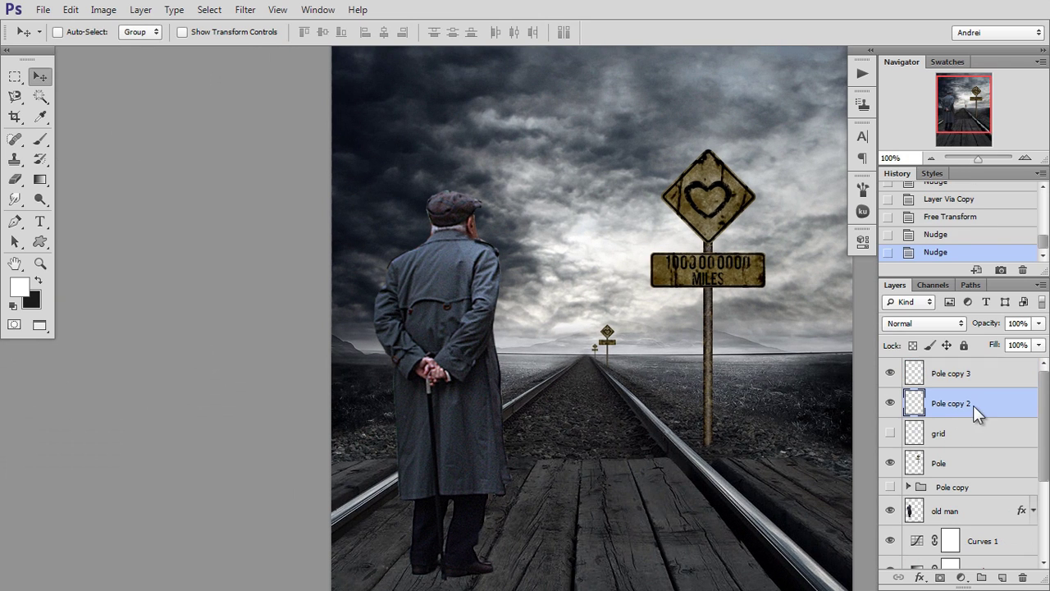
key(Right)
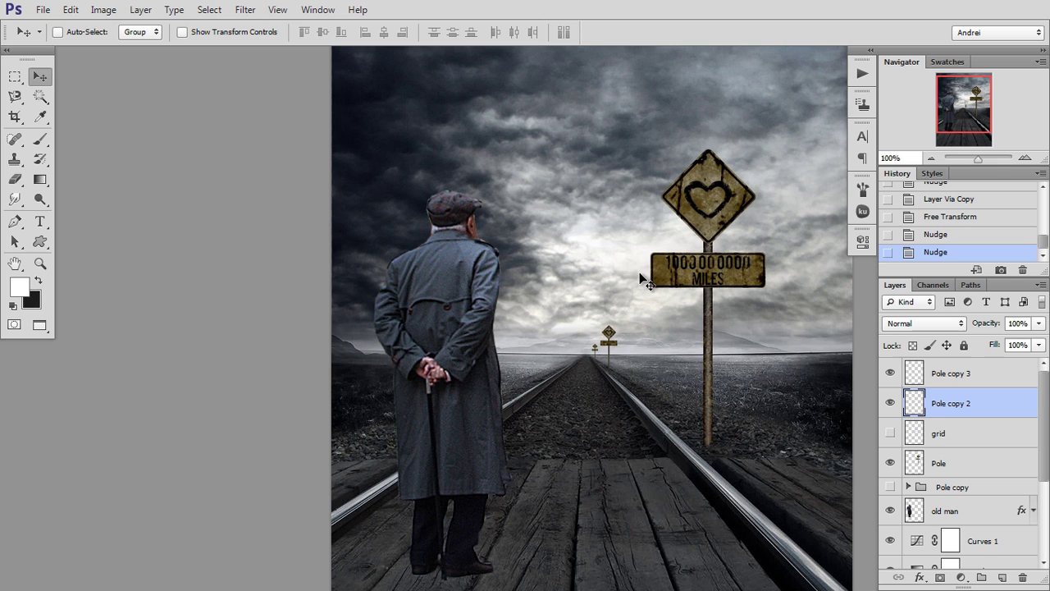
key(ctrl+alt+z)
key(ctrl+alt+z)
key(ctrl+minus)
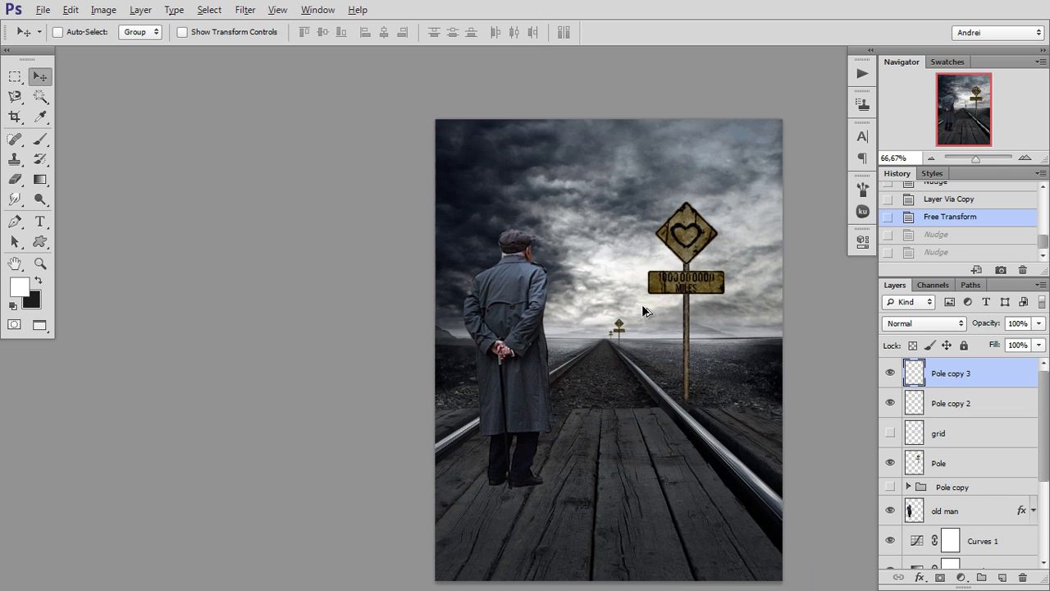
Step: Blur the Layer 2 shadow with Gaussian Blur radius 4, set 65% opacity and shift it slightly
key(ctrl+plus)
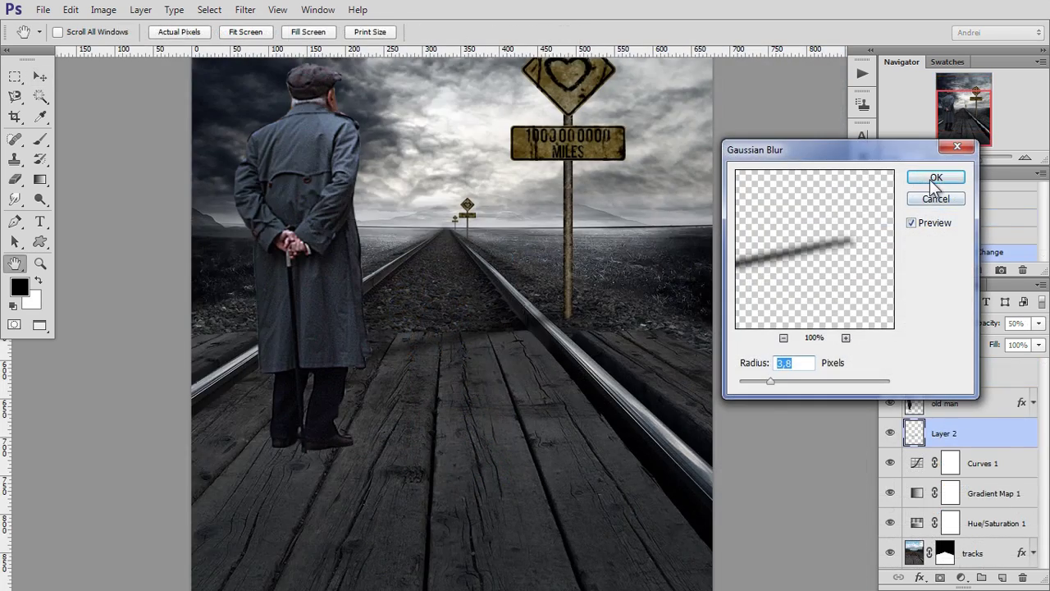
text(1)
double_click(795, 364)
text(4)
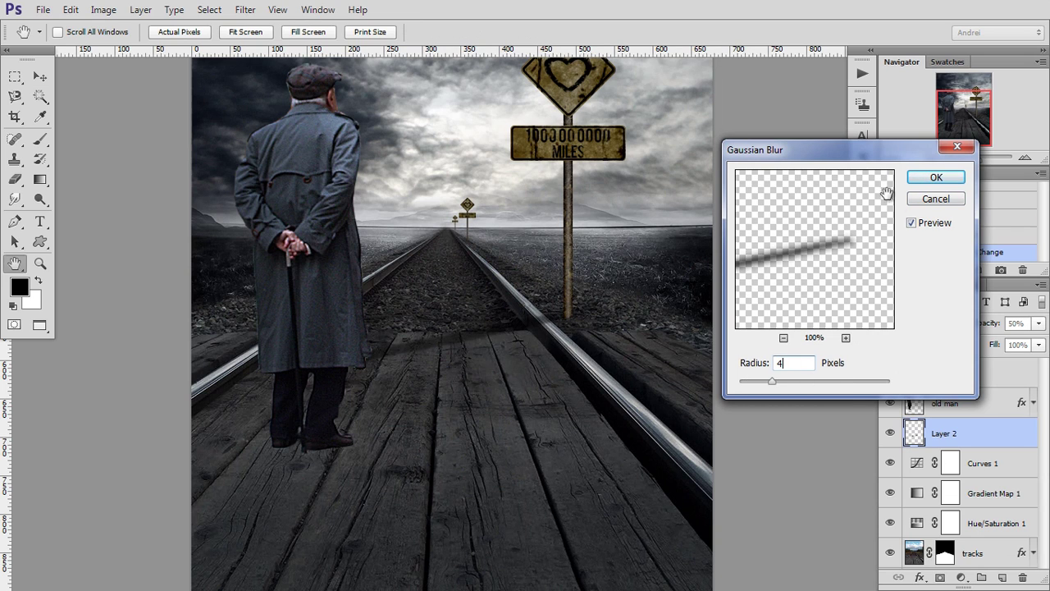
click(937, 179)
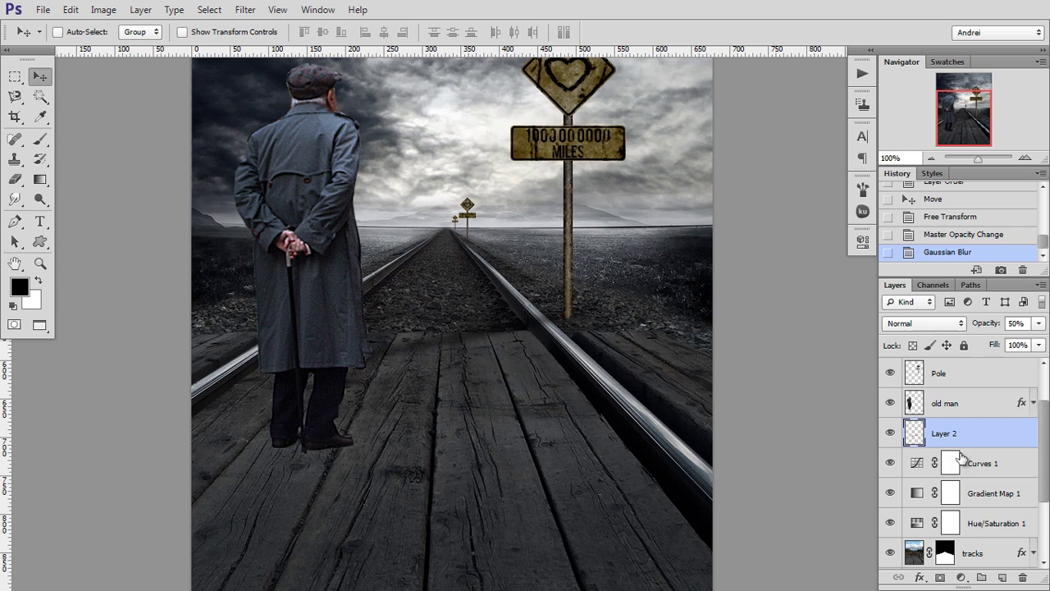
click(1011, 324)
text(65)
key(Return)
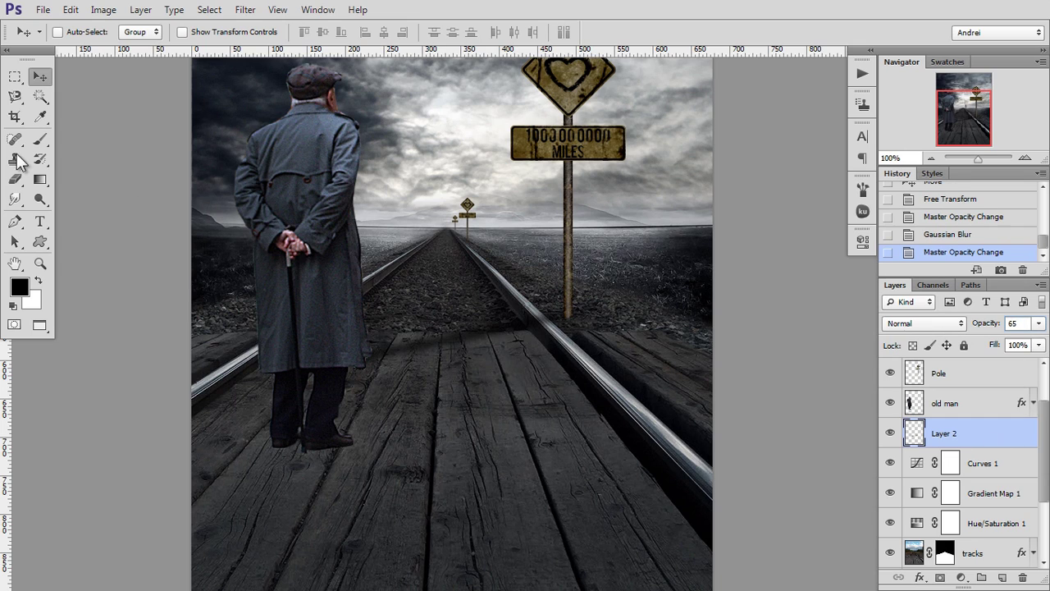
drag(484, 263, 486, 267)
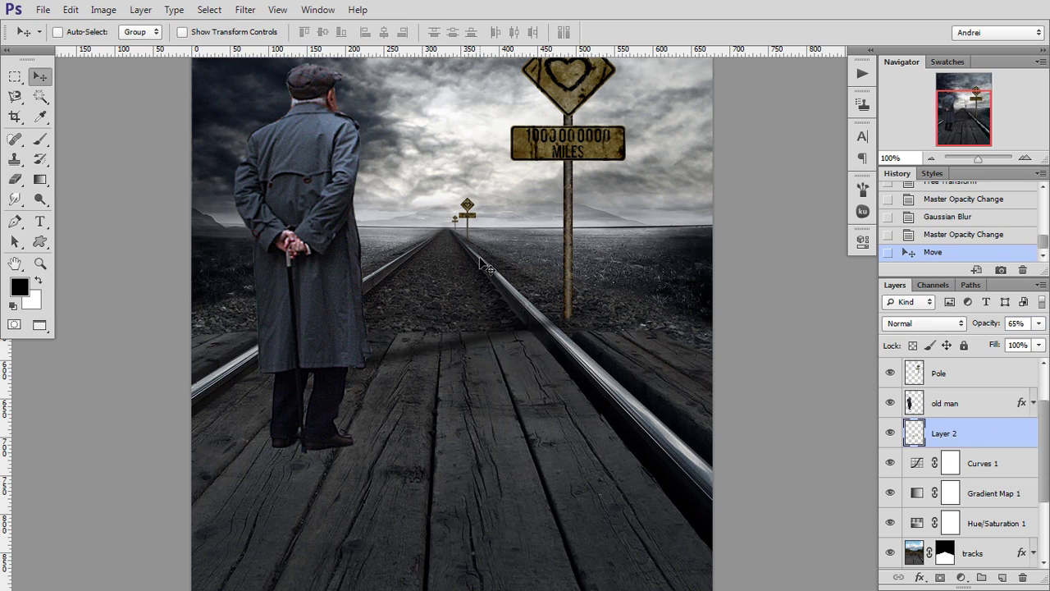
Step: Toggle the man shadow layer off and on twice to compare
key(ctrl+minus)
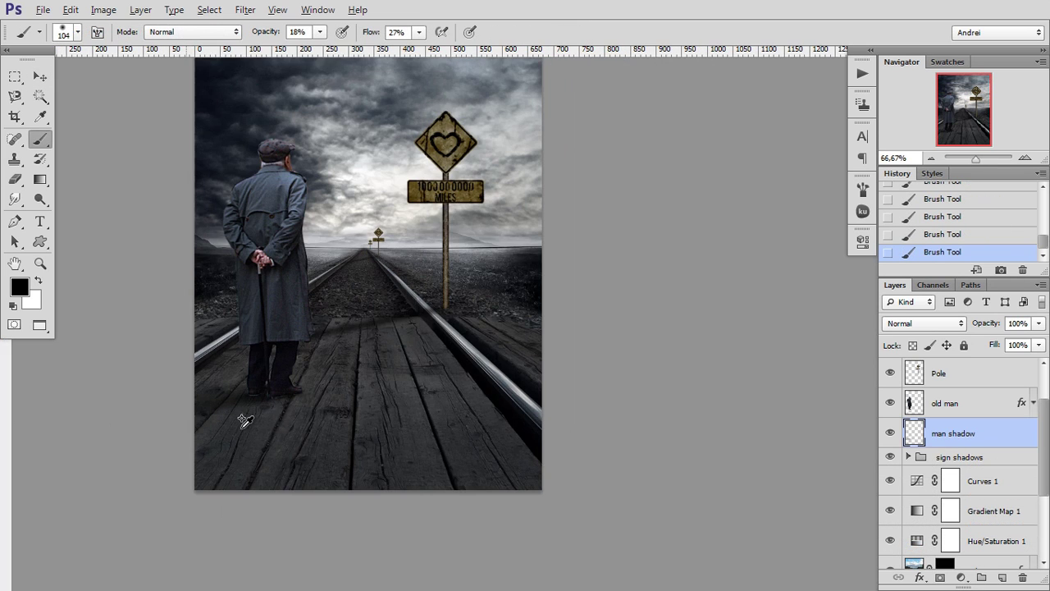
click(893, 433)
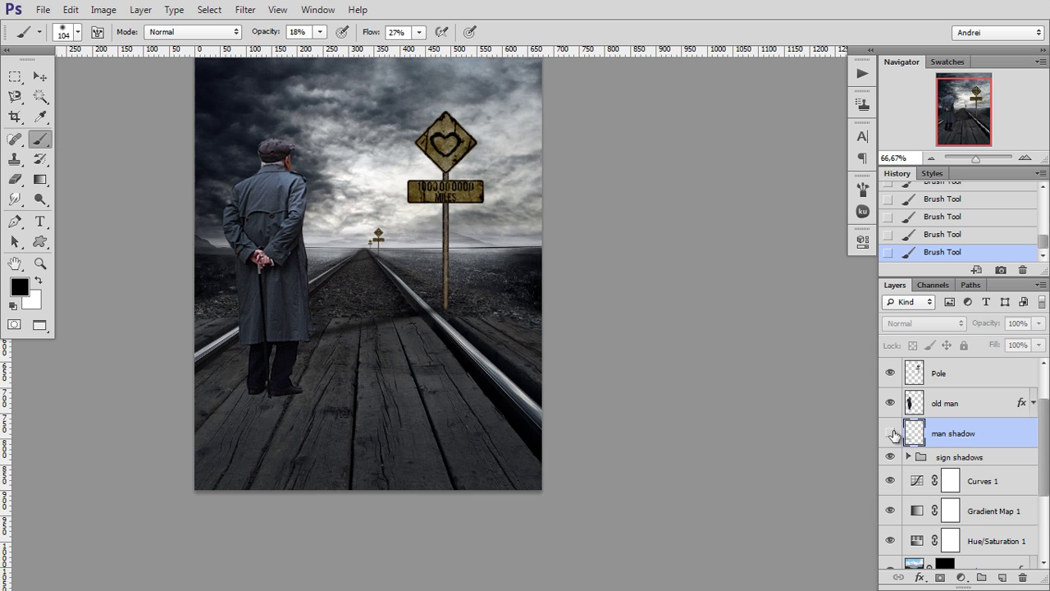
click(893, 433)
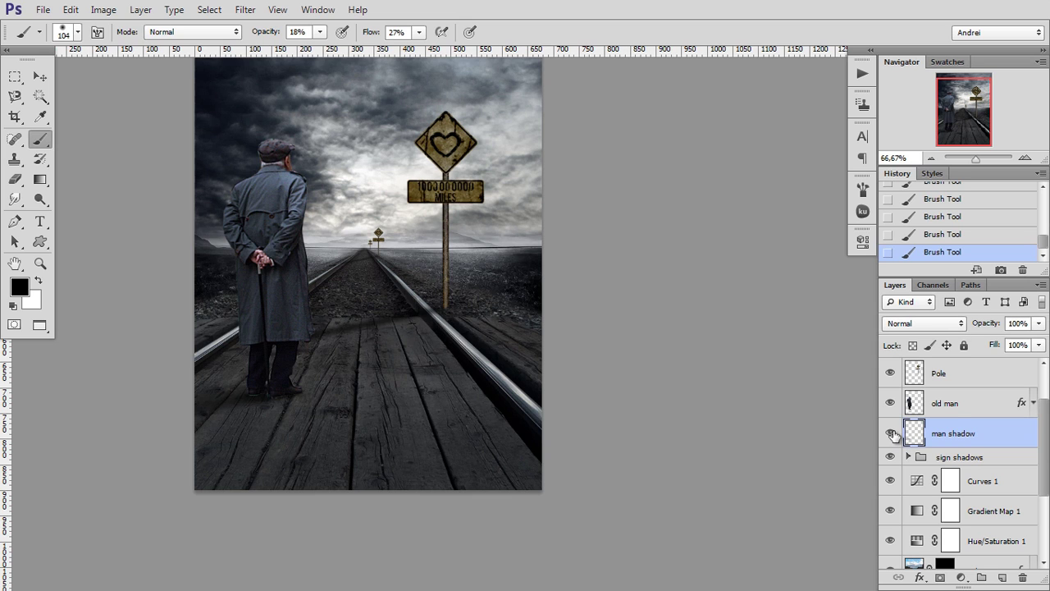
click(892, 433)
click(893, 433)
Step: Toggle the old man's clipped Hue/Saturation toning off and on to compare
scroll(279, 406, up, 4)
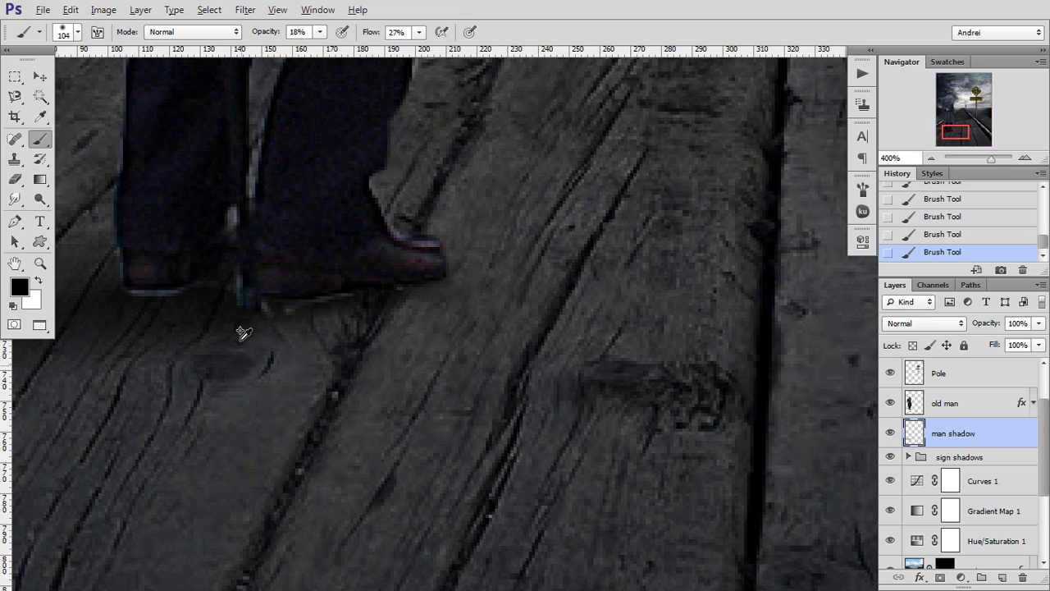
scroll(244, 333, up, 1)
click(972, 404)
key(e)
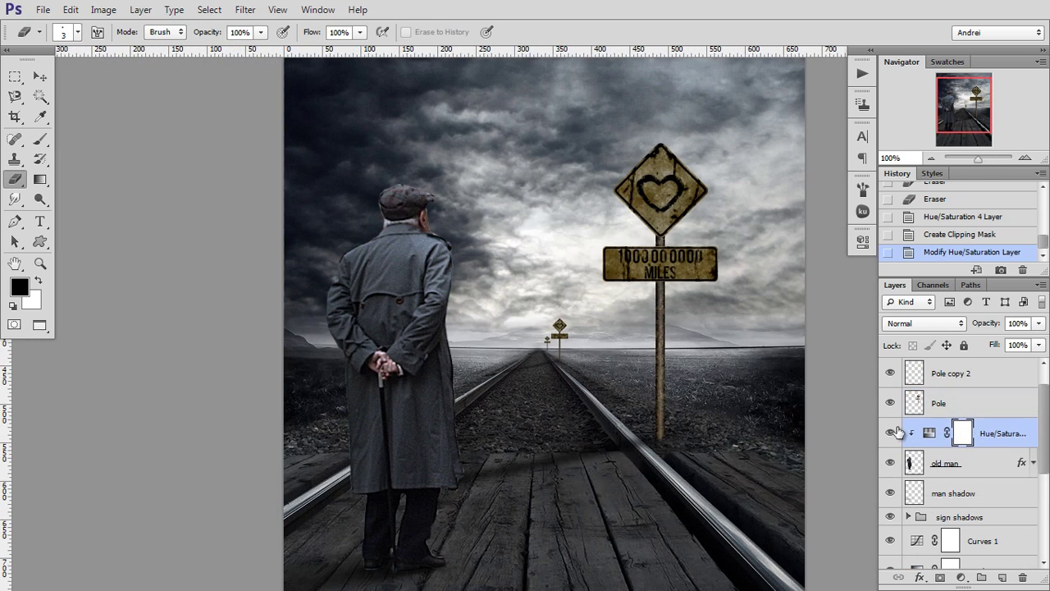
click(893, 433)
click(893, 433)
Step: Stamp all visible layers into a new merged layer above Pole copy 3
click(16, 77)
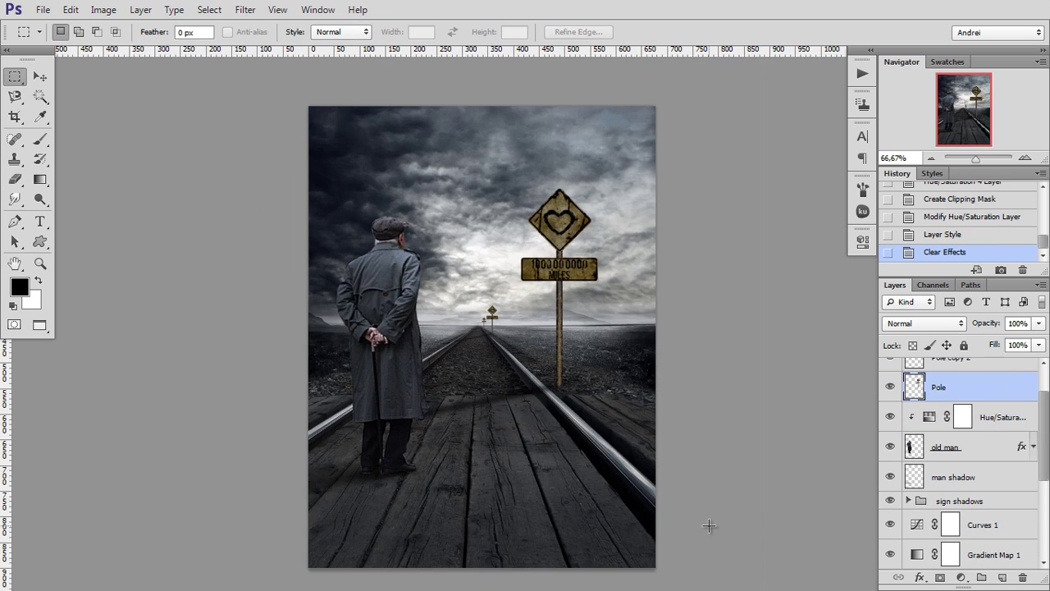
scroll(1034, 395, up, 1)
click(995, 371)
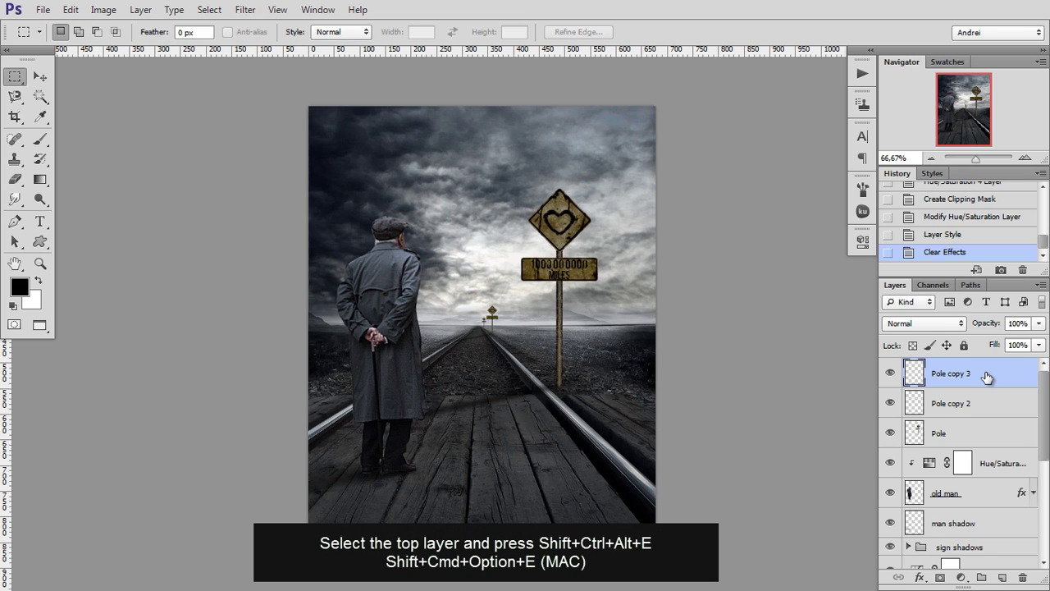
key(shift+ctrl+alt+e)
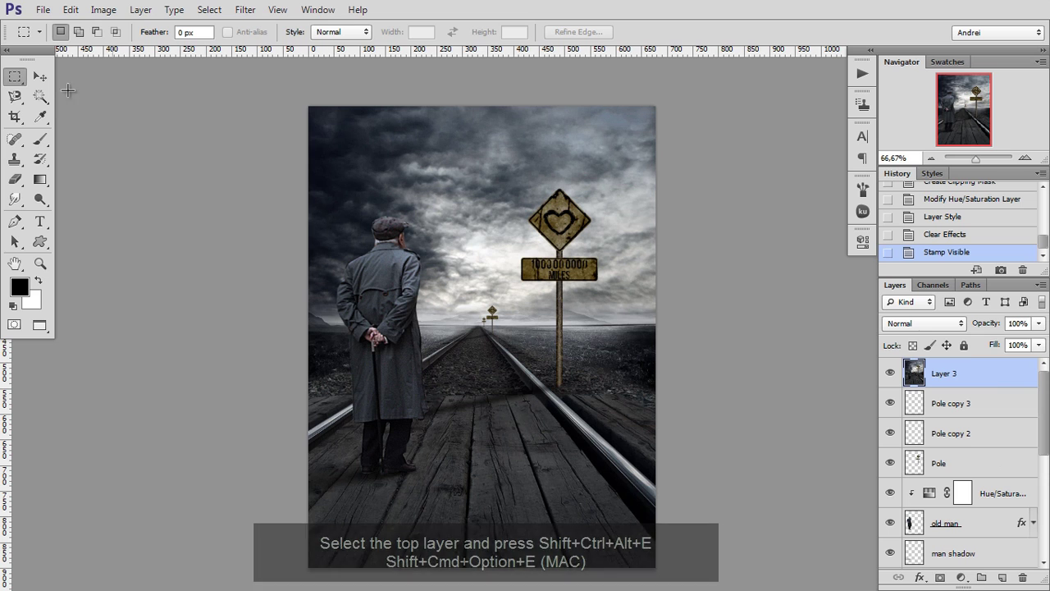
Step: Spread the Lighting Effects spotlight over the image, apply it and compare before and after
drag(284, 100, 691, 579)
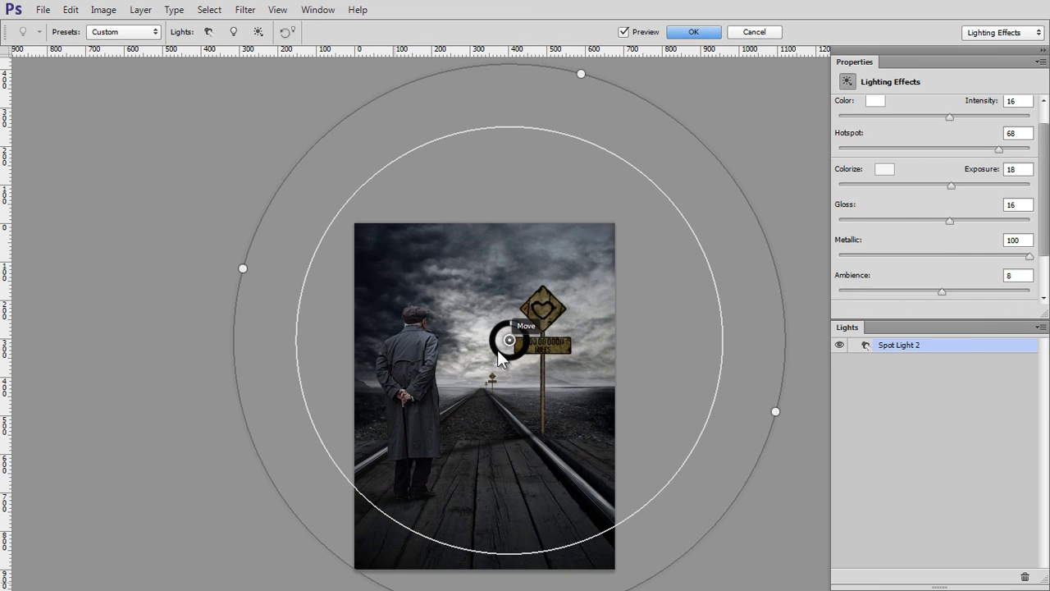
click(697, 33)
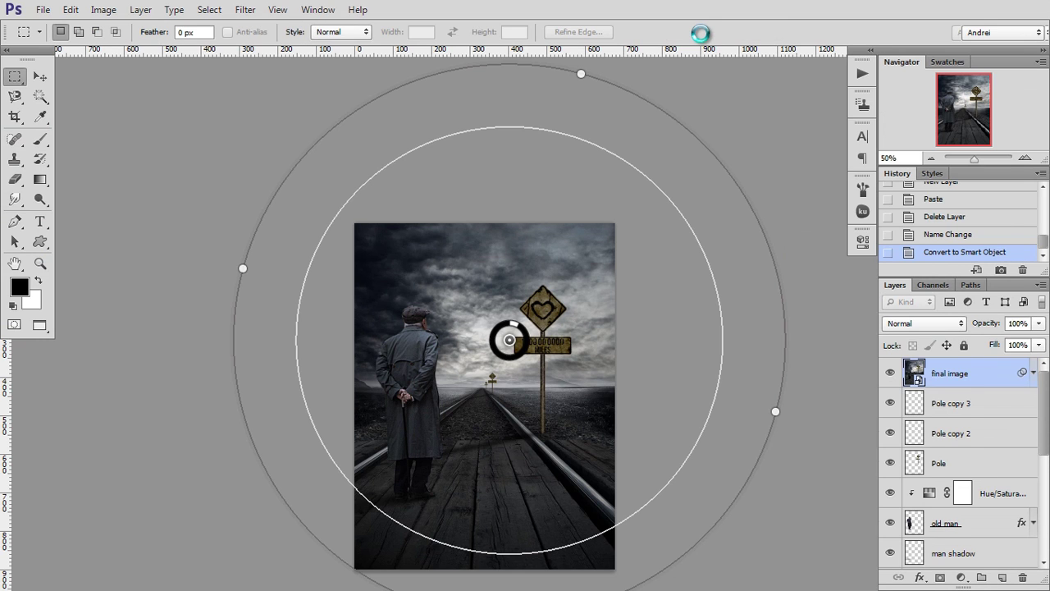
click(890, 374)
click(890, 375)
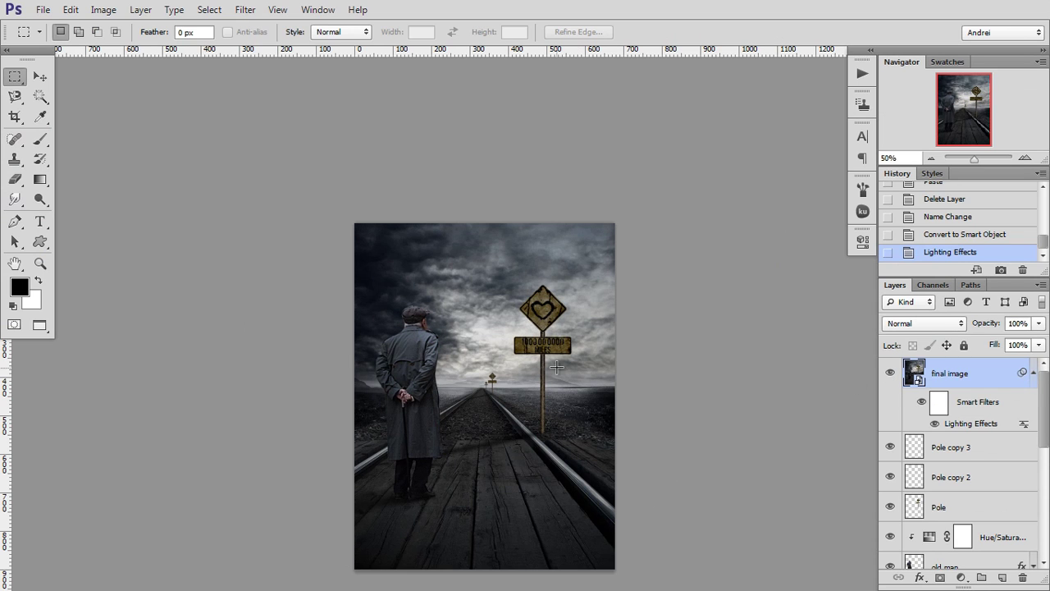
Step: Compare the image with and without lighting and check the brush size and hardness
click(889, 375)
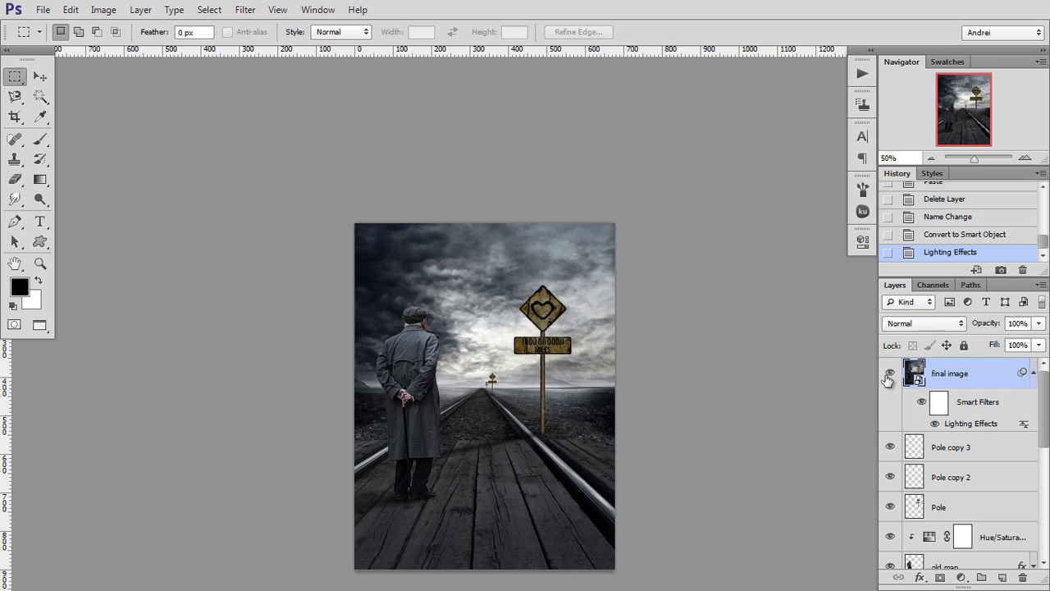
click(889, 375)
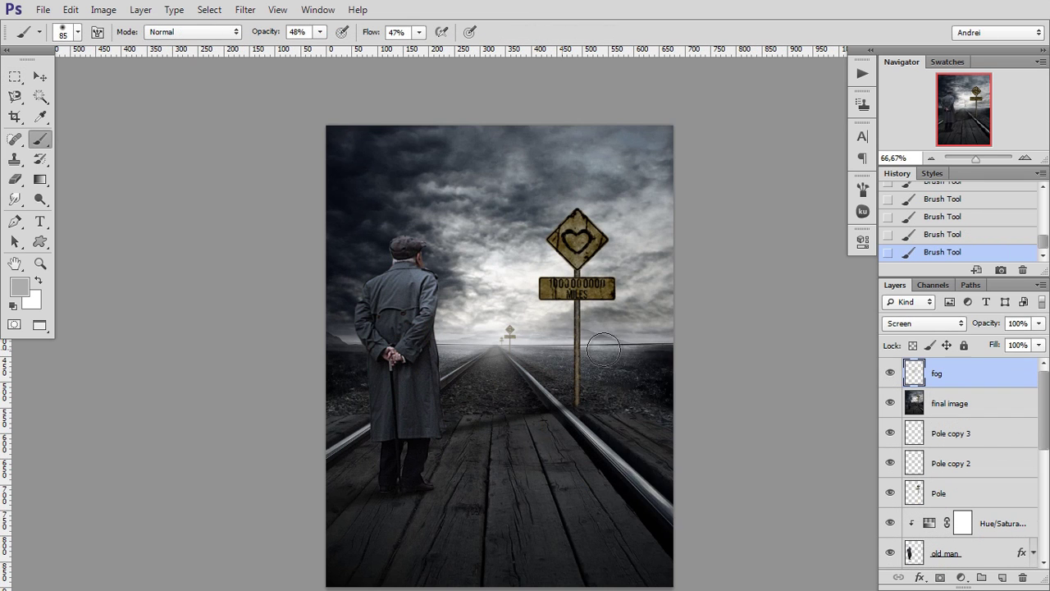
right_click(610, 350)
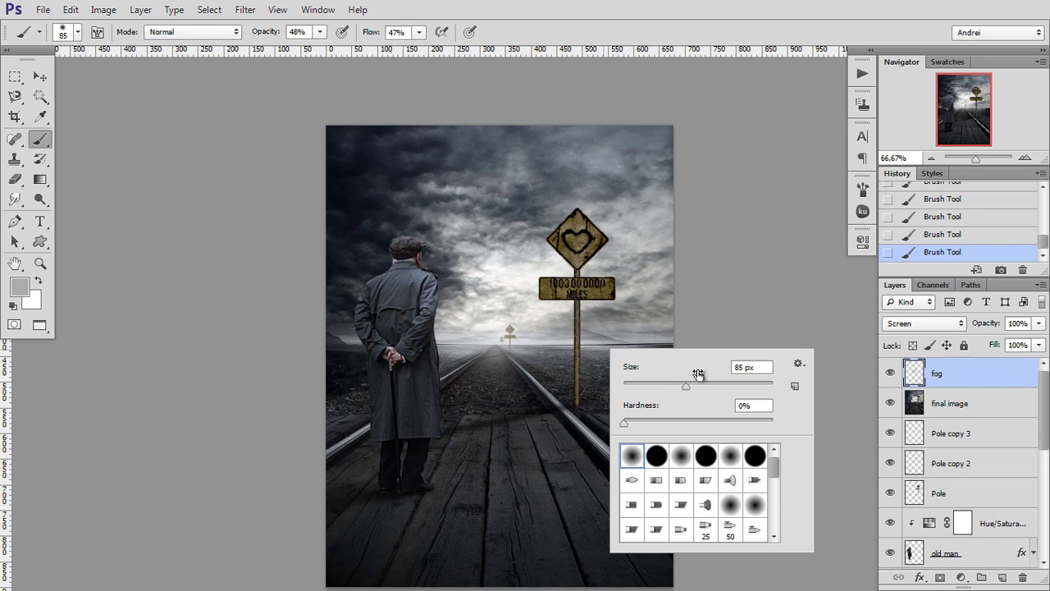
key(Return)
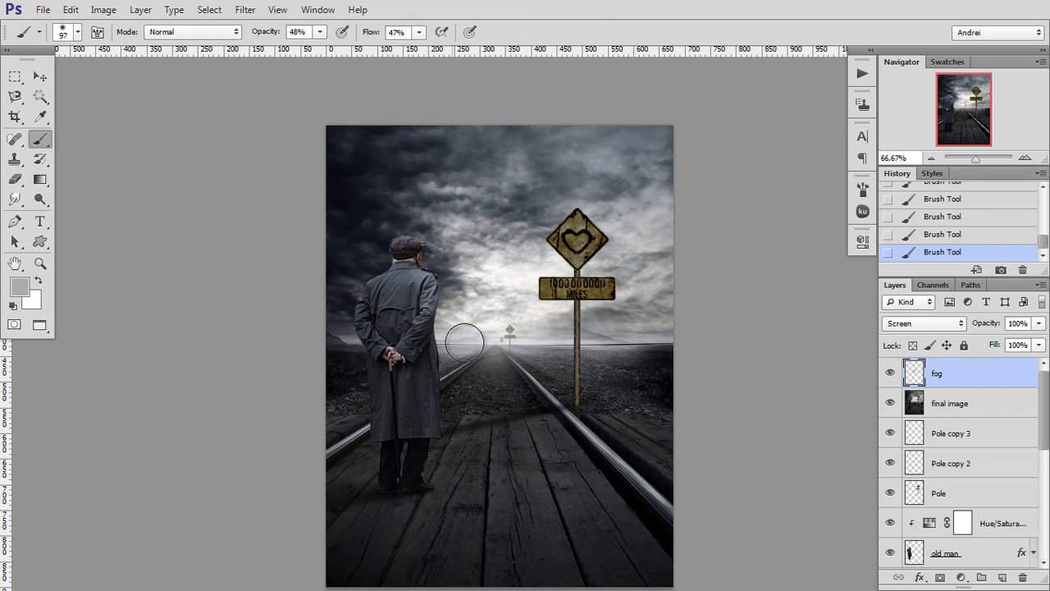
Step: Compare the image with and without the fog haze across the whole view
click(890, 374)
click(889, 374)
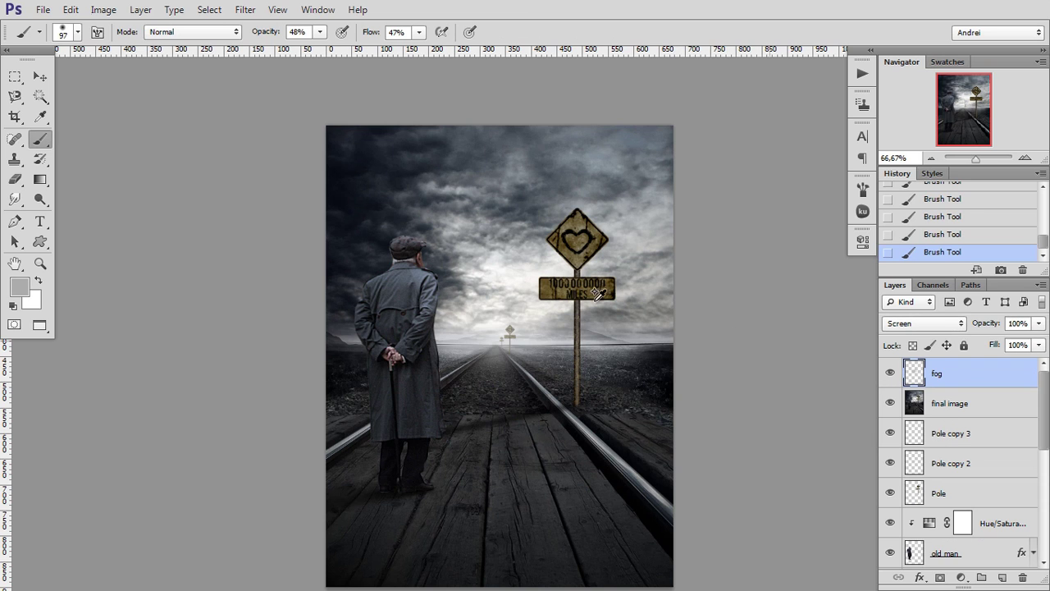
key(ctrl+minus)
scroll(580, 289, up, 1)
scroll(580, 289, up, 1)
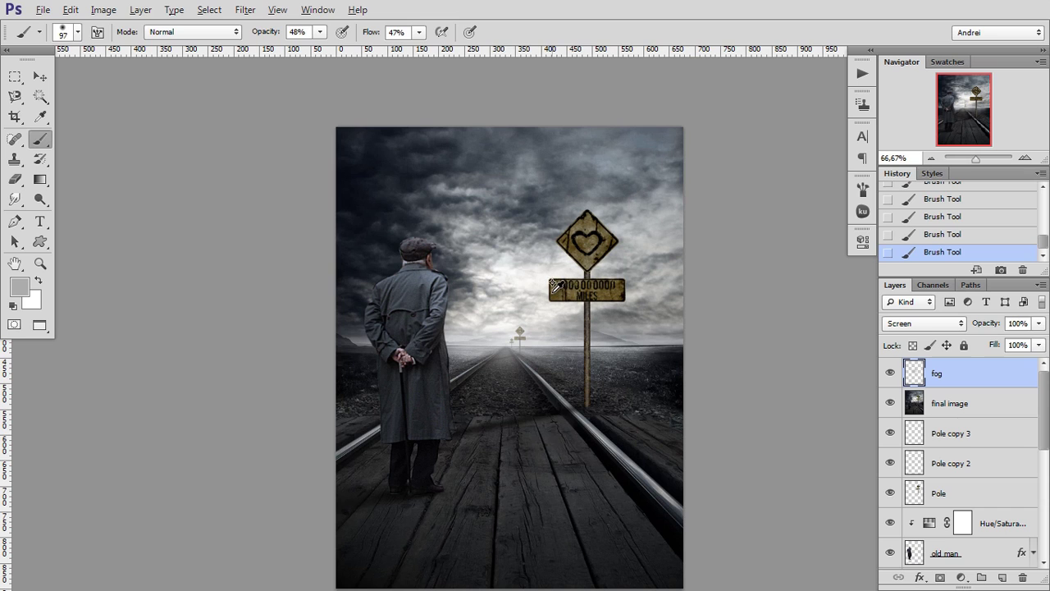
scroll(557, 294, down, 1)
scroll(556, 289, up, 1)
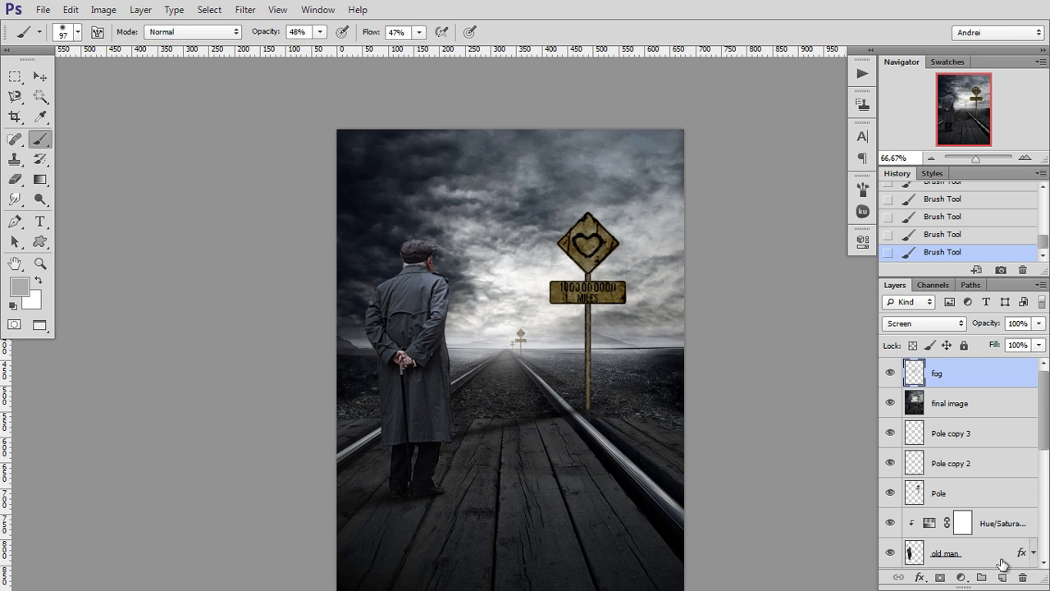
click(961, 578)
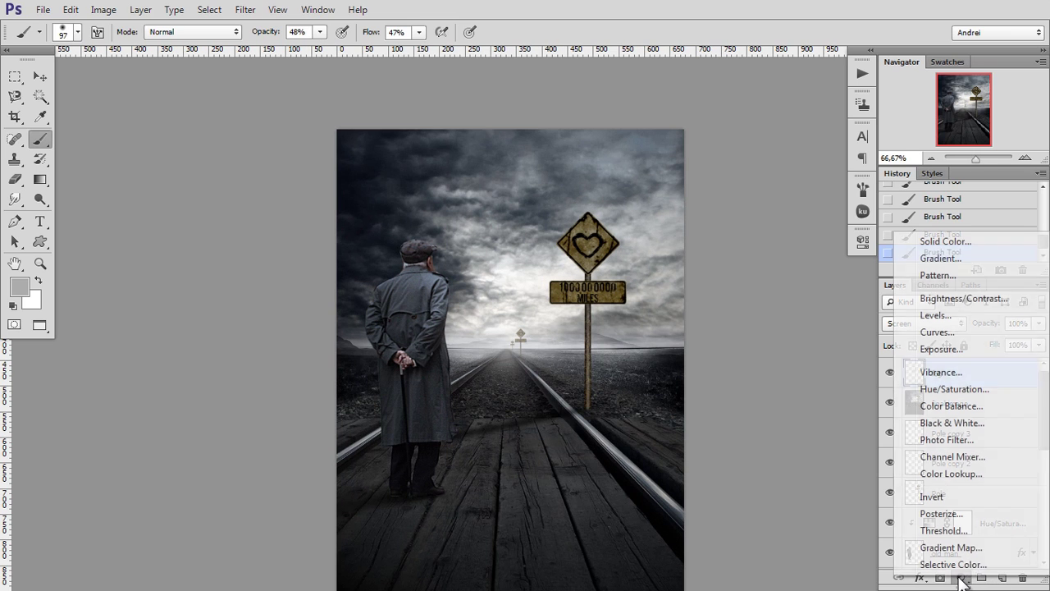
Step: Add a Hue/Saturation adjustment over everything with saturation lowered to -47
click(975, 389)
click(687, 364)
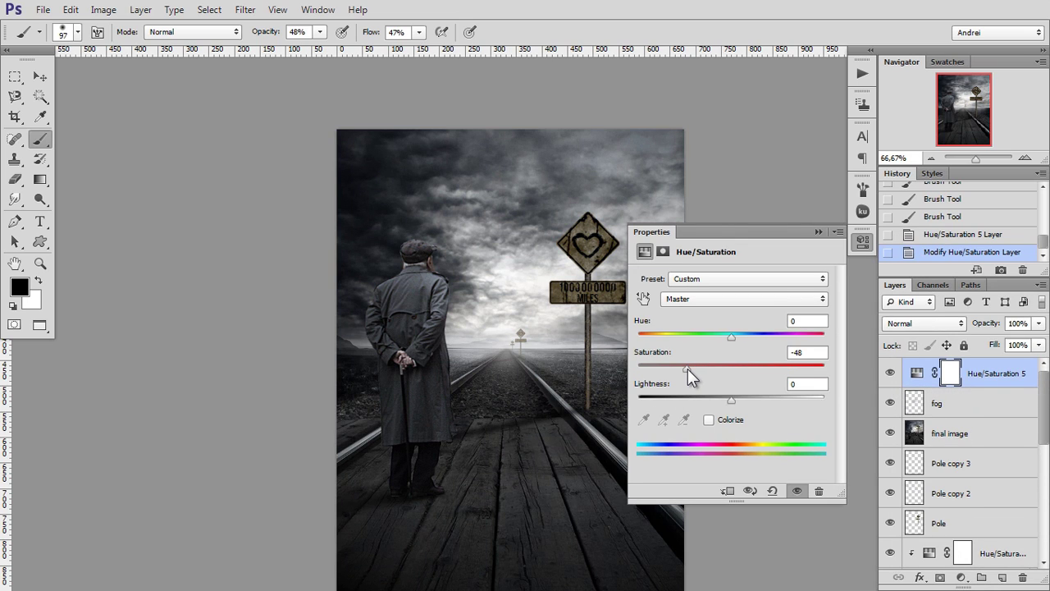
click(818, 232)
Step: Add a Curves adjustment layer, then delete the unused Curves 2 layer
click(960, 578)
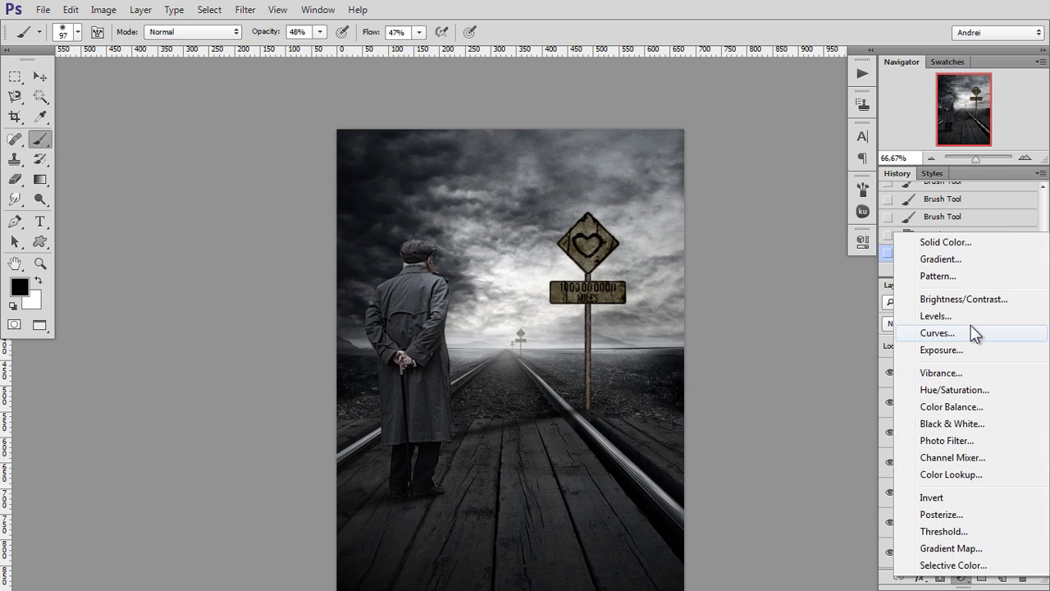
click(966, 326)
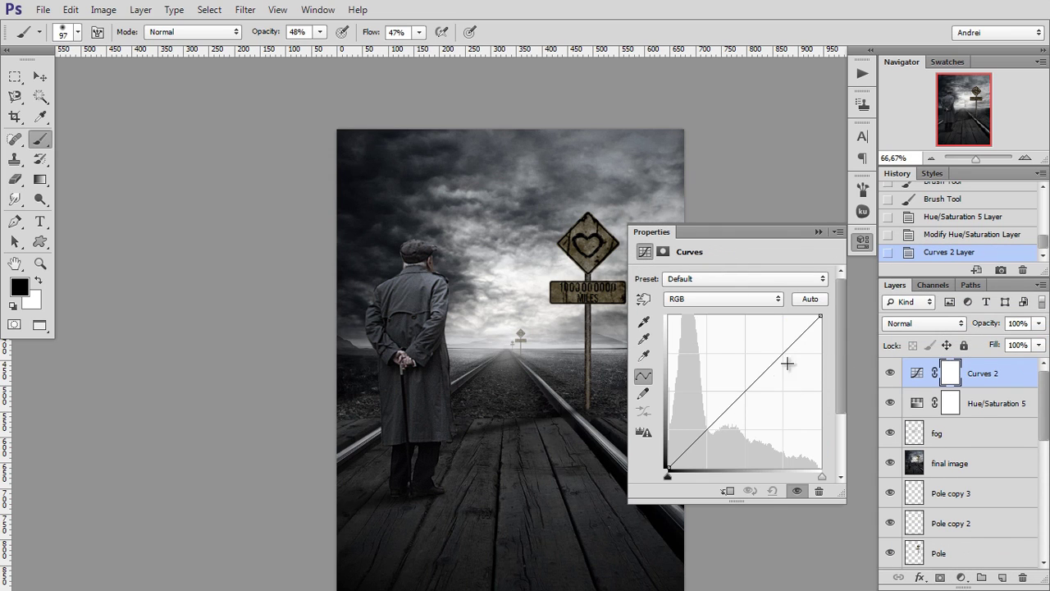
drag(1044, 522, 1023, 578)
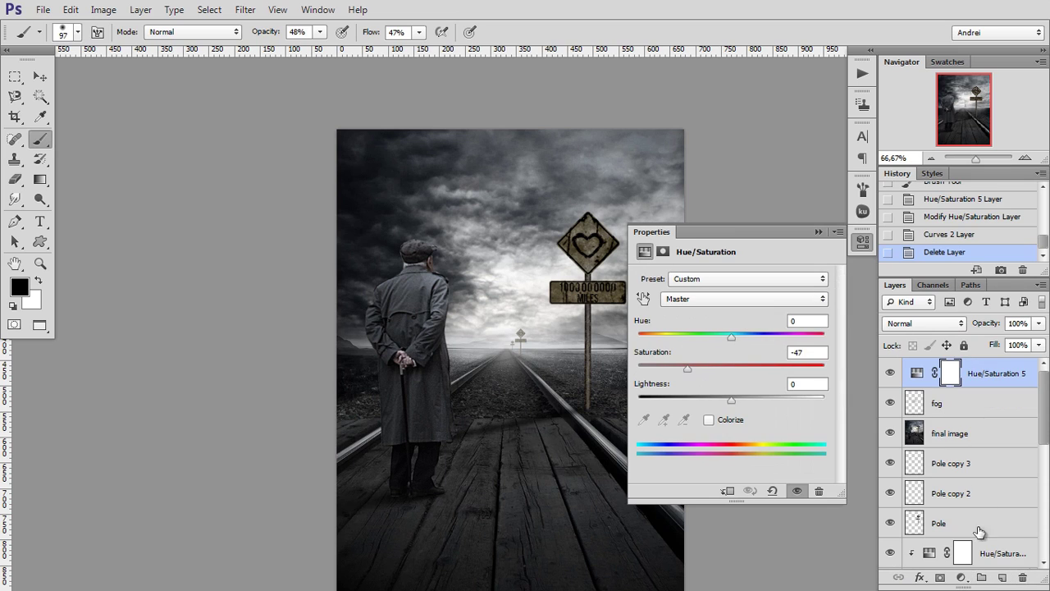
Step: Add a Levels adjustment with midtones at 0,96 and the white point at 250
click(961, 578)
click(948, 319)
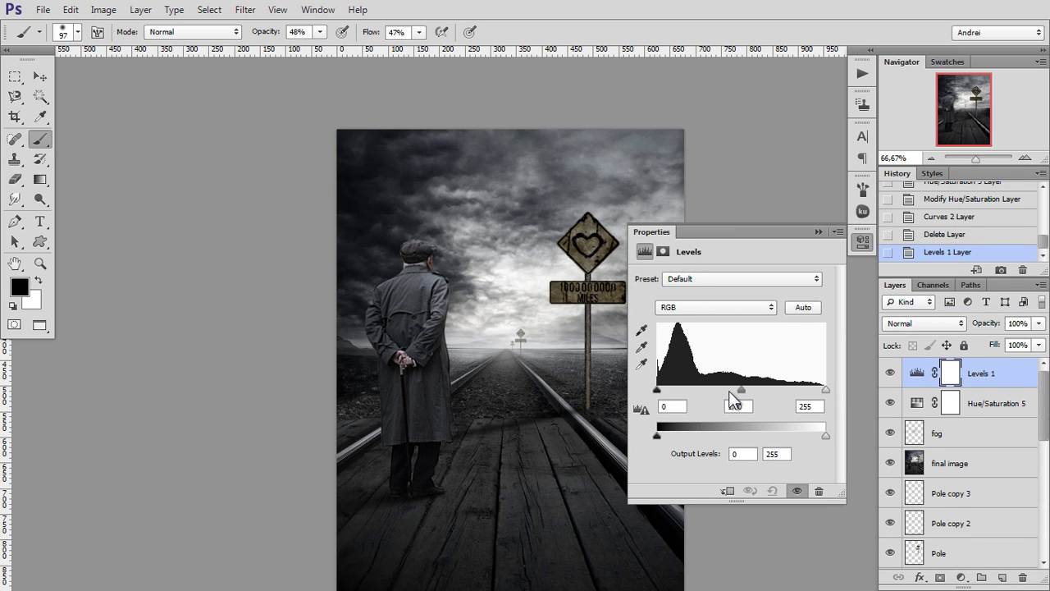
drag(747, 390, 744, 391)
drag(824, 391, 822, 391)
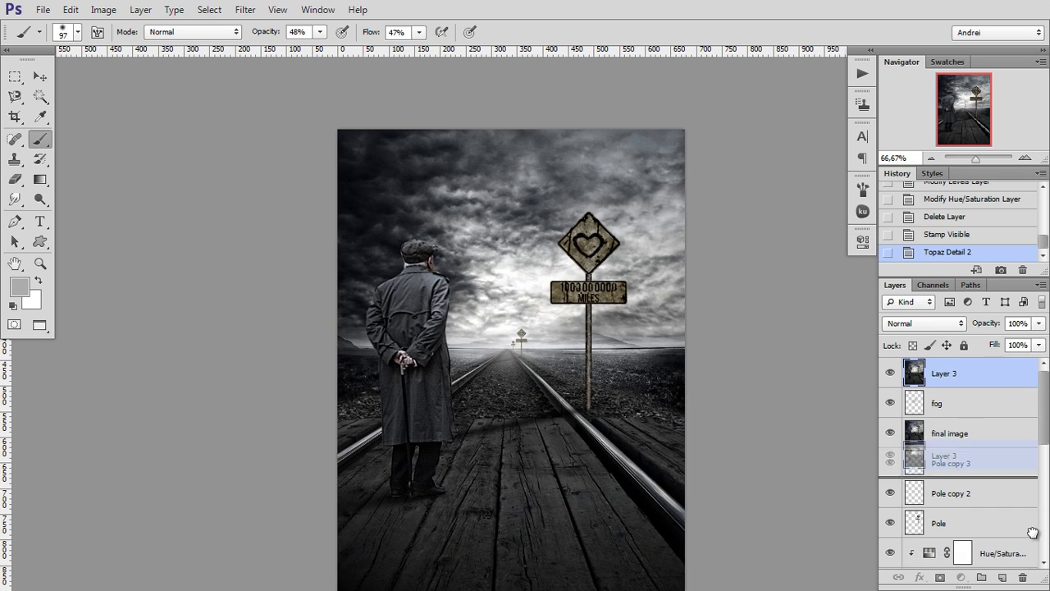
Step: Replace the old merged Layer 3 with a fresh stamp of all visible layers, comparing HDR Toning
key(Delete)
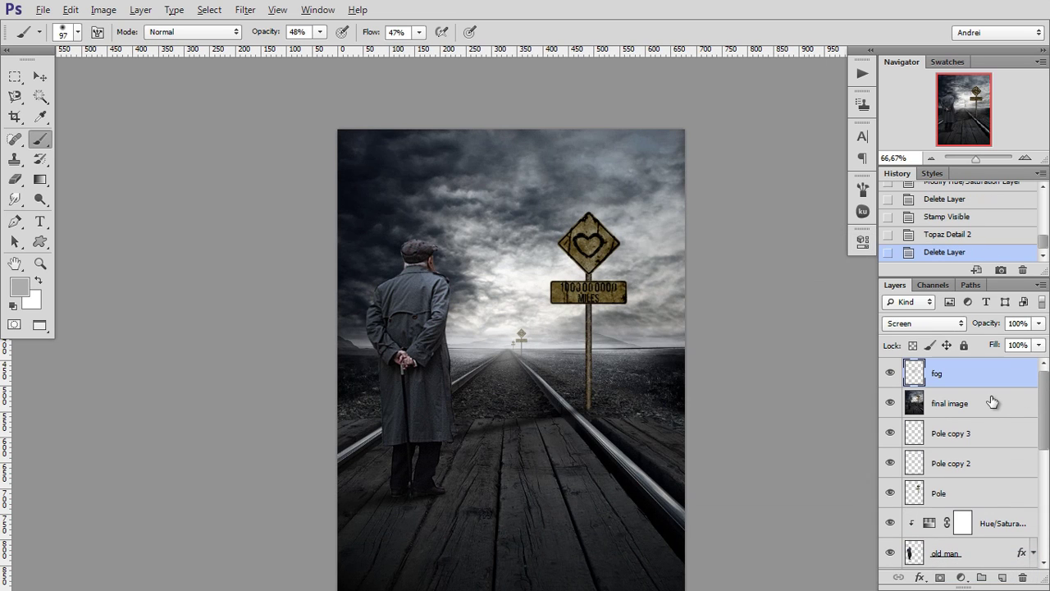
key(ctrl+shift+alt+e)
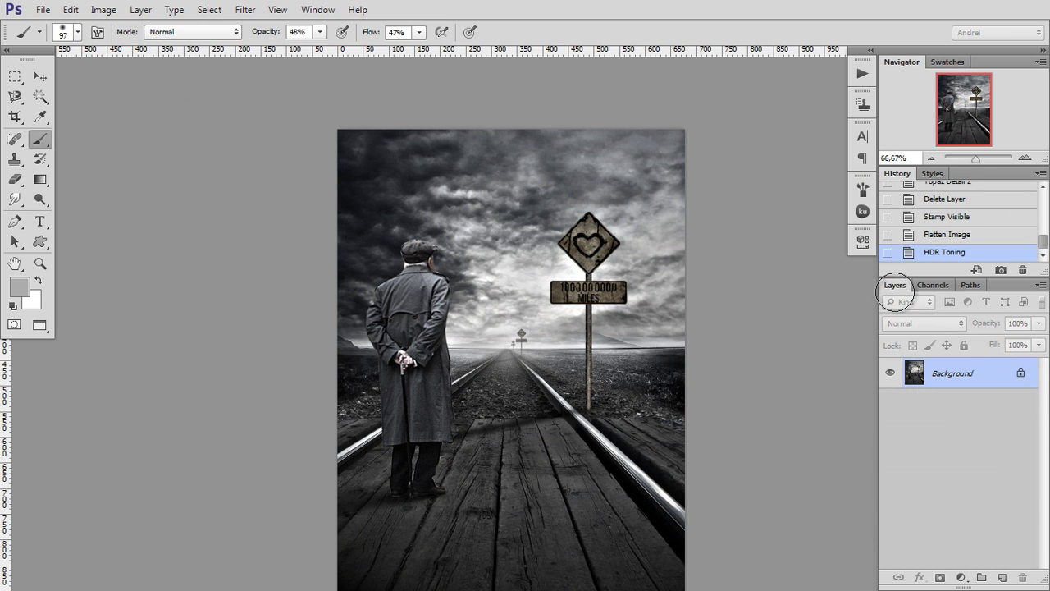
click(946, 236)
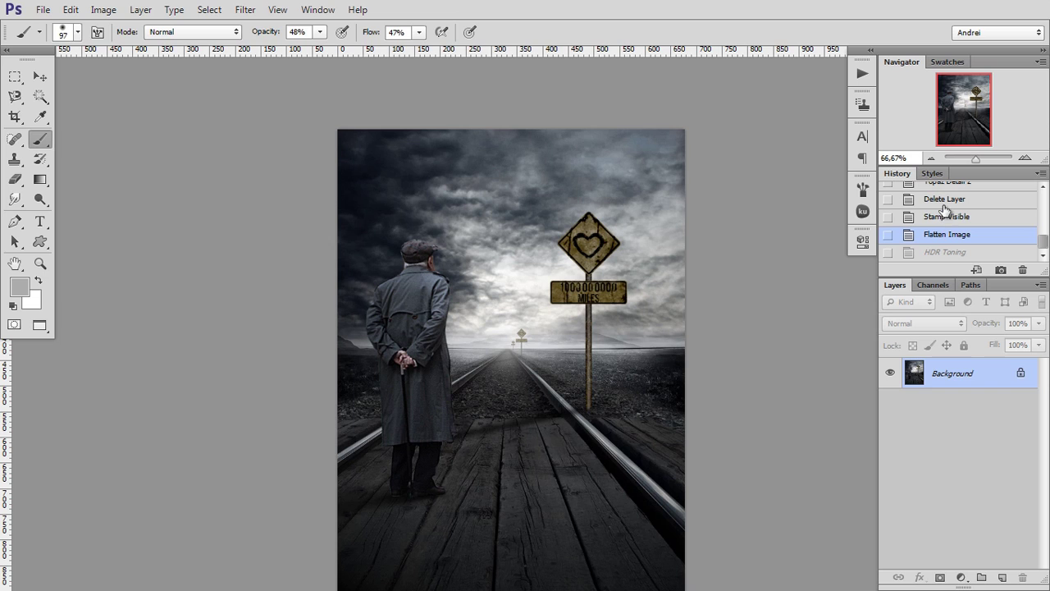
click(947, 255)
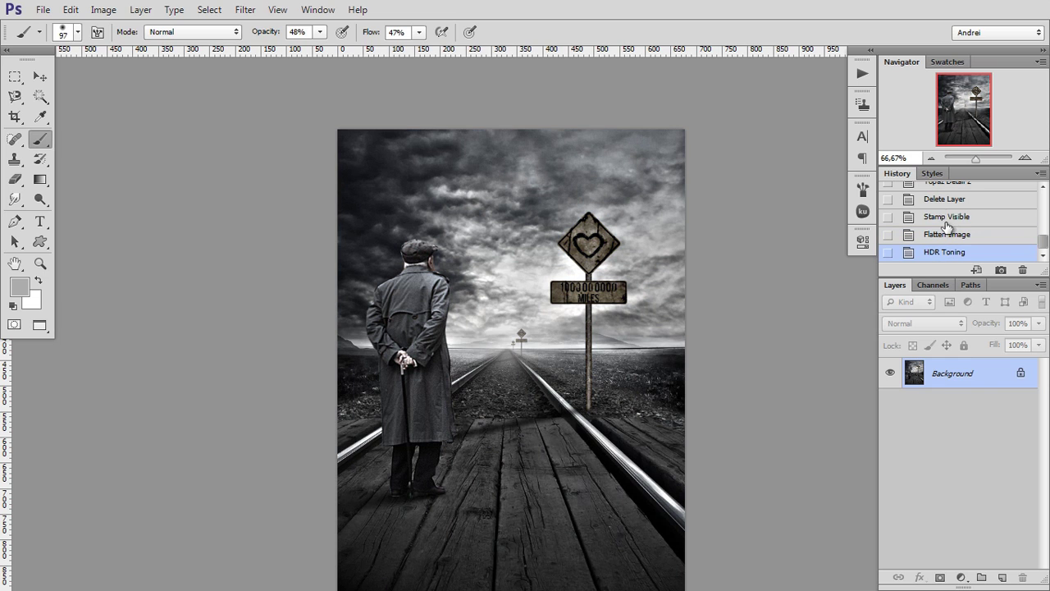
Step: Step back through History to the state with Topaz Detail 2 applied
click(946, 218)
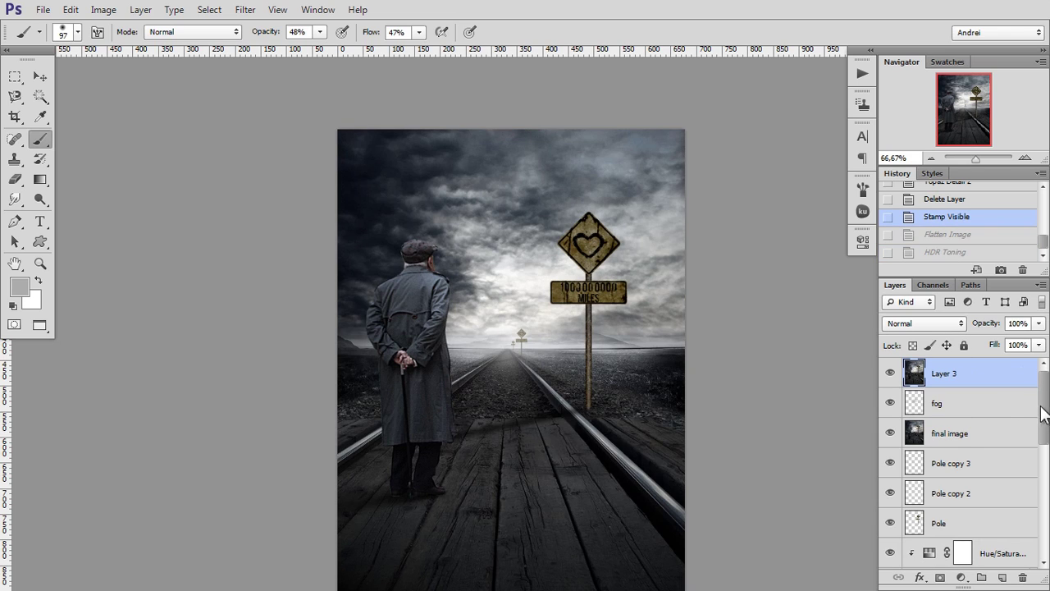
scroll(942, 418, down, 10)
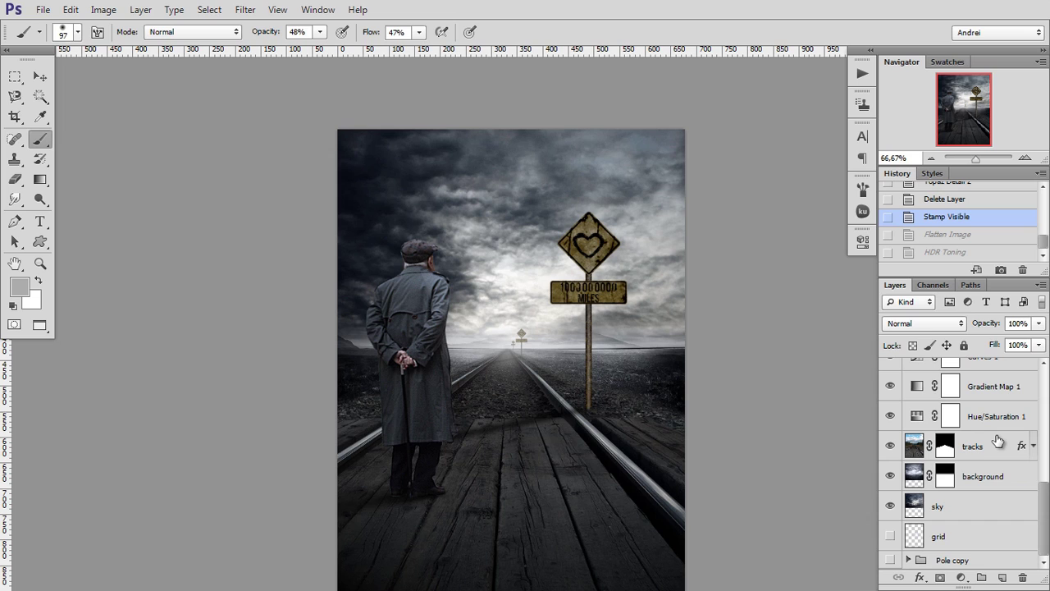
scroll(997, 442, up, 10)
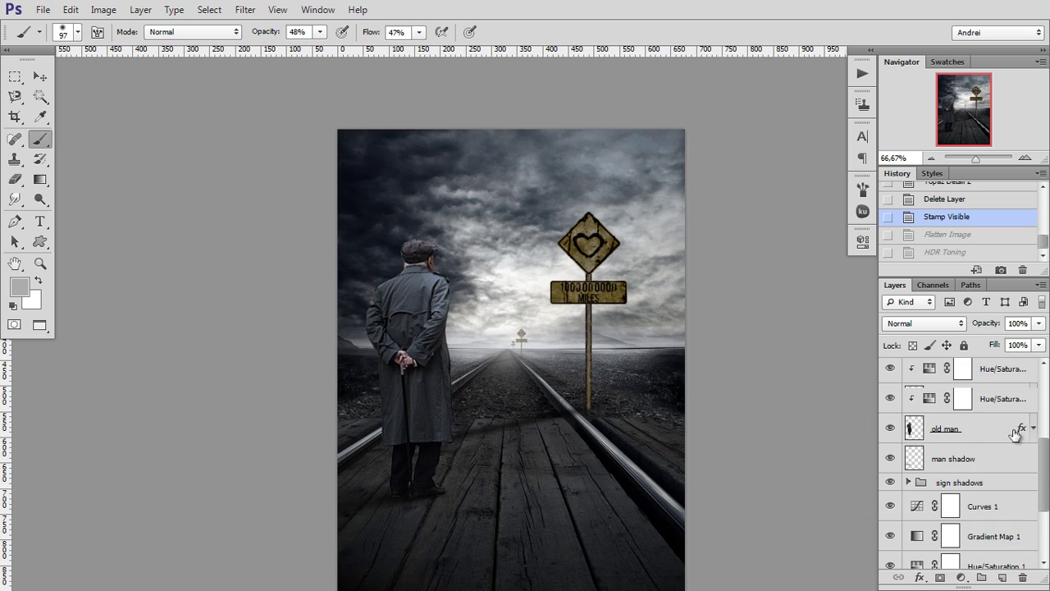
click(952, 200)
scroll(956, 204, up, 1)
click(954, 210)
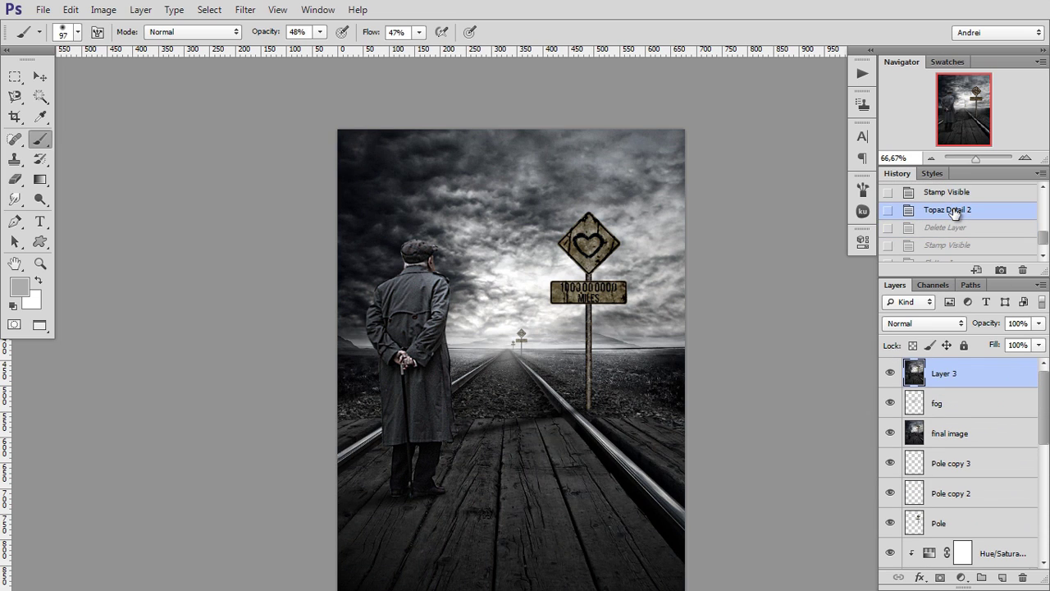